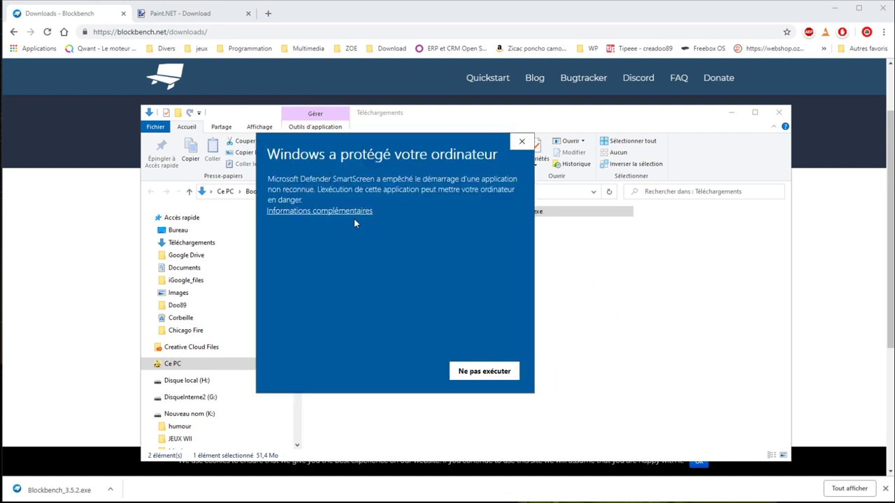
# - Run the blocked Blockbench_3.5.2.exe installer anyway and allow Blockbench access through the Windows Defender firewall
pyautogui.click(357, 212)
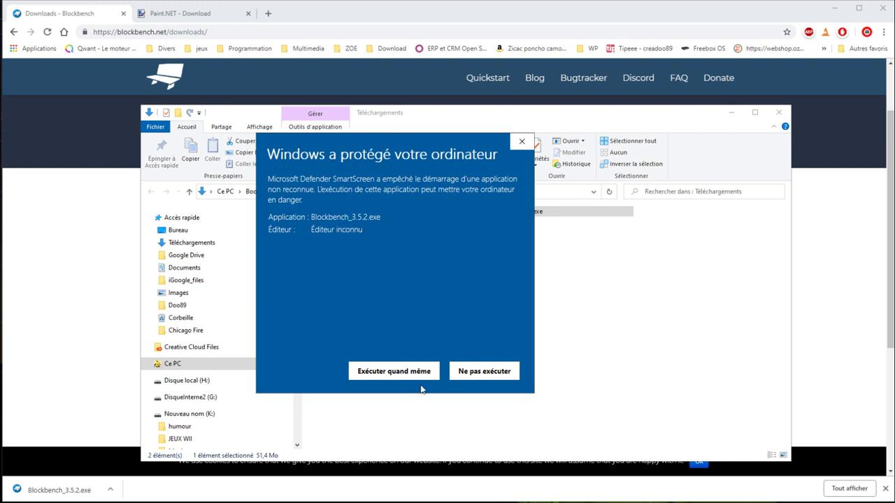
pyautogui.click(390, 371)
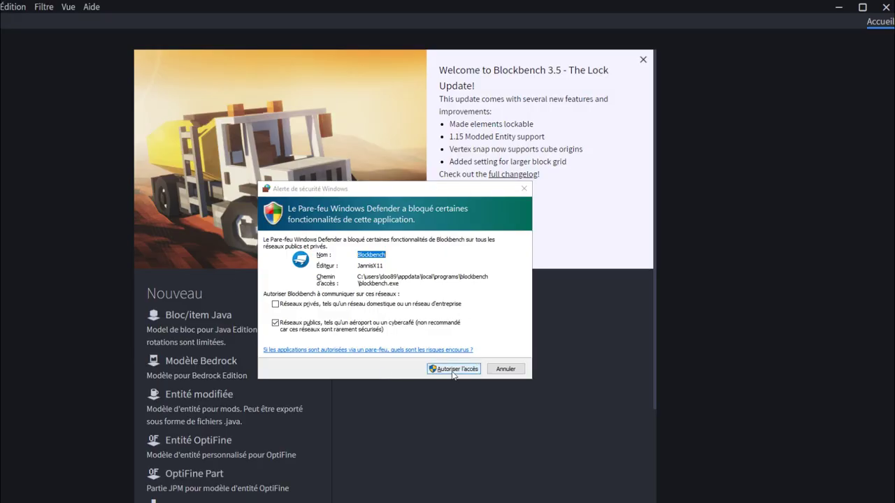
pyautogui.click(452, 370)
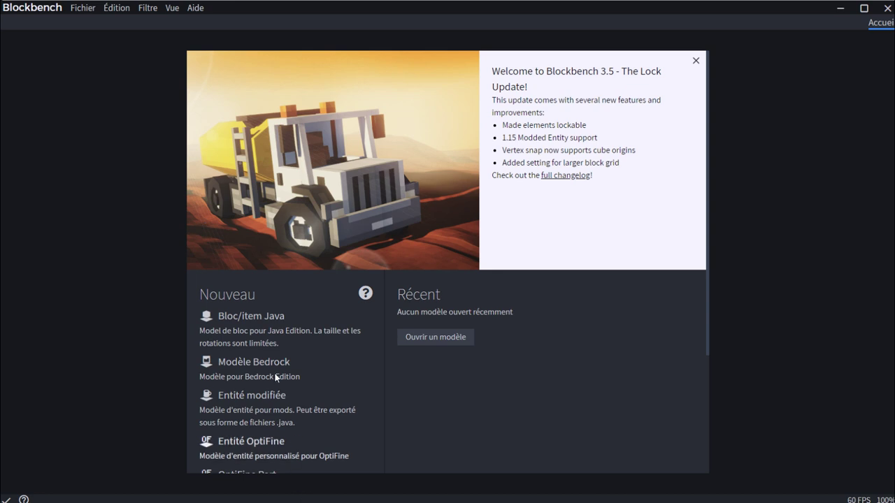
# - Create a new Java block/item project with the file name Test, keeping the default 16 by 16 texture size
pyautogui.scroll(-1, 238, 286)
pyautogui.scroll(-2, 249, 264)
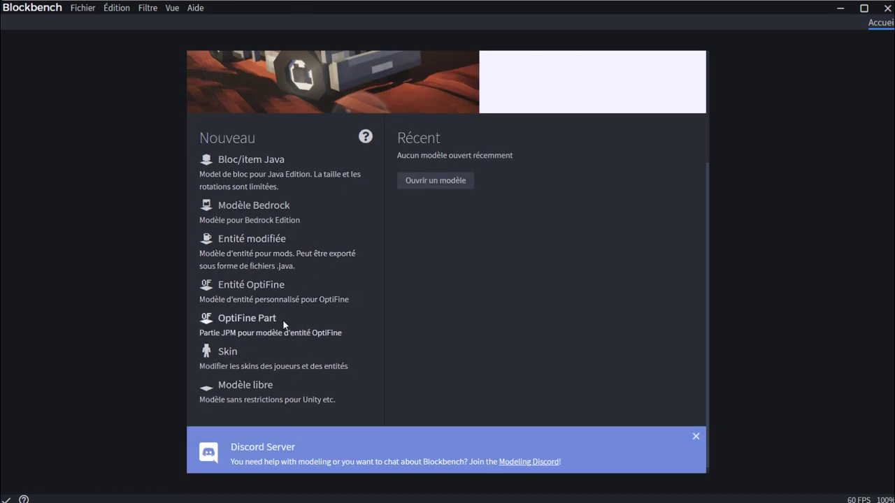
pyautogui.scroll(3, 281, 318)
pyautogui.scroll(-3, 453, 335)
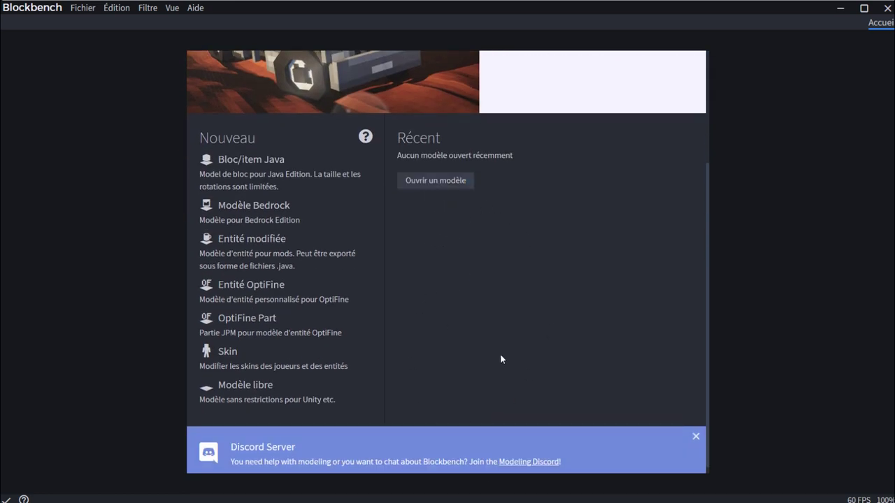
pyautogui.scroll(3, 501, 359)
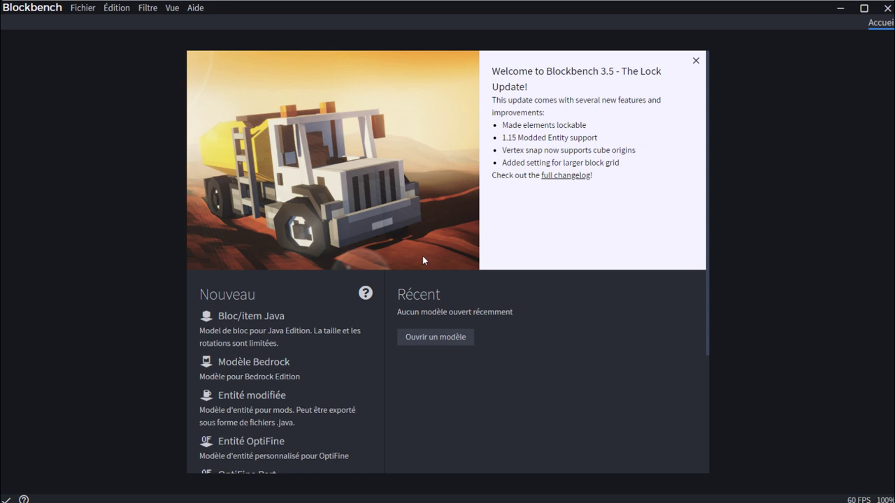
pyautogui.scroll(-1, 422, 260)
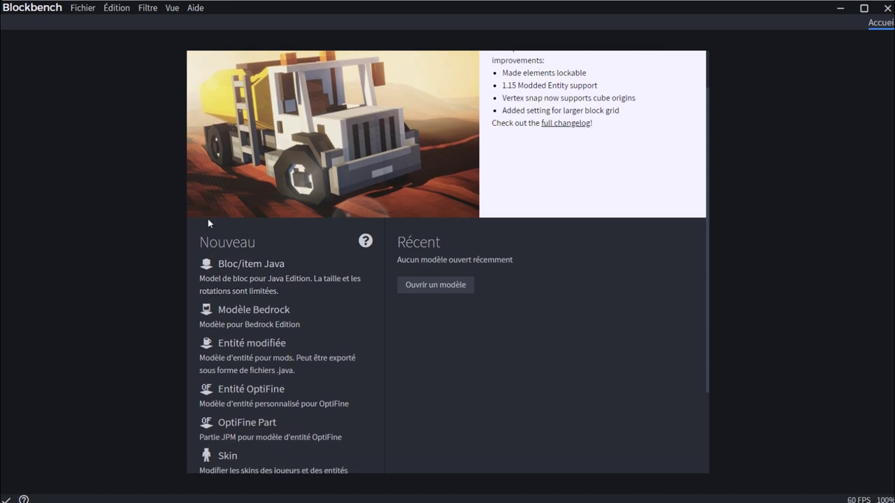
pyautogui.click(268, 266)
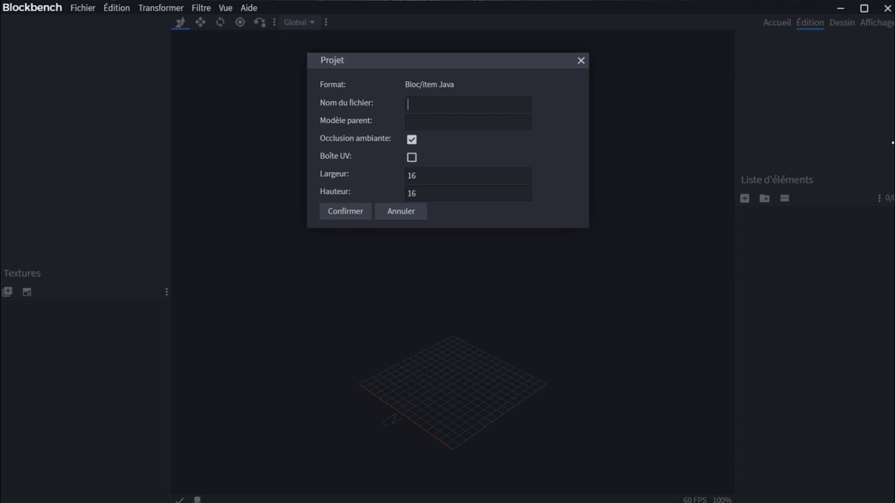
pyautogui.write('Test')
pyautogui.click(349, 213)
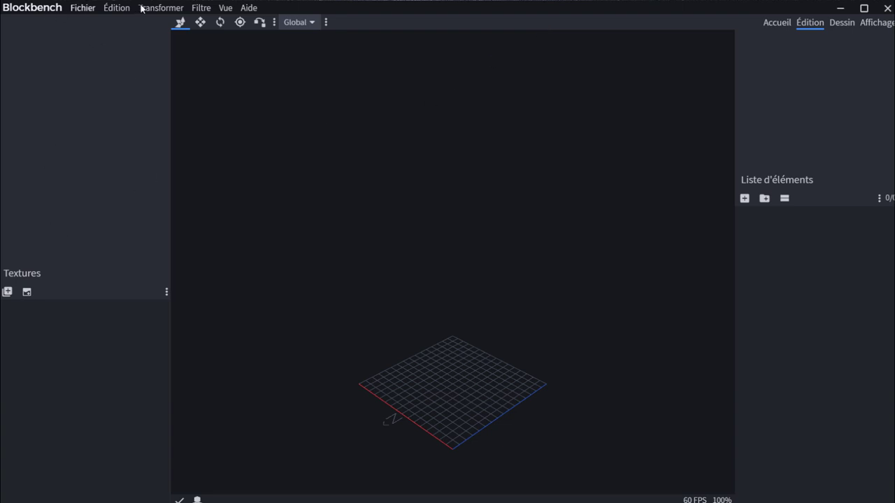
pyautogui.click(85, 15)
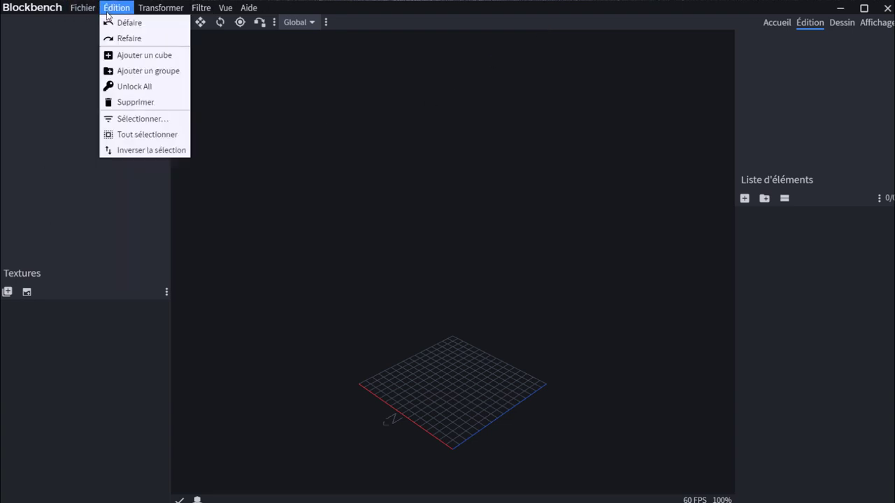
pyautogui.click(116, 8)
pyautogui.click(160, 8)
pyautogui.moveTo(222, 9)
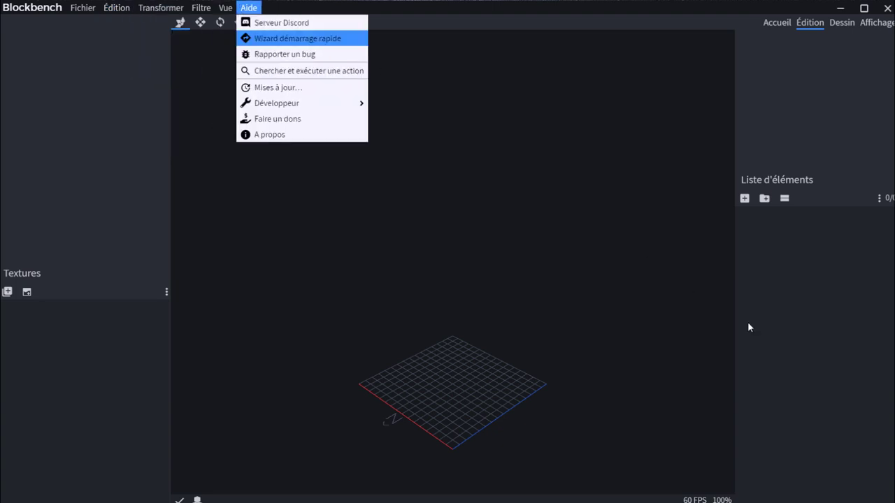
pyautogui.click(365, 267)
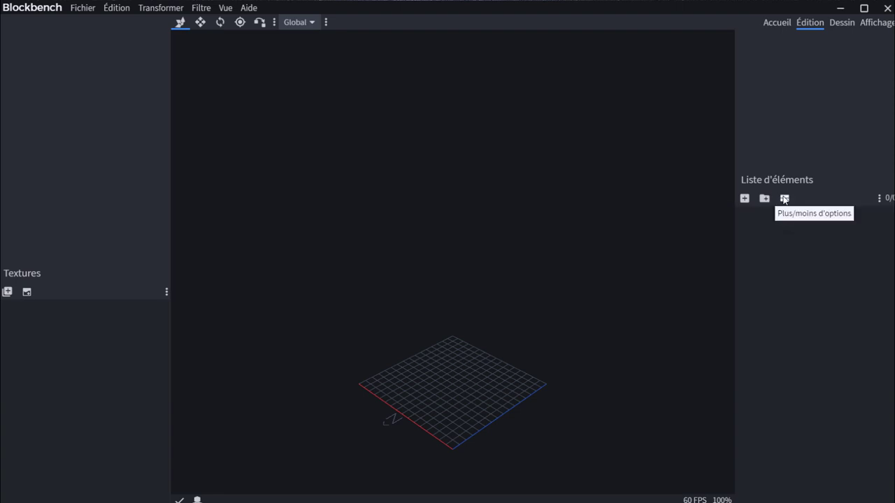
# - Add a cube, move it along X and Z to position 15, 0, 15, and return it to 0, 0, 0
pyautogui.click(744, 199)
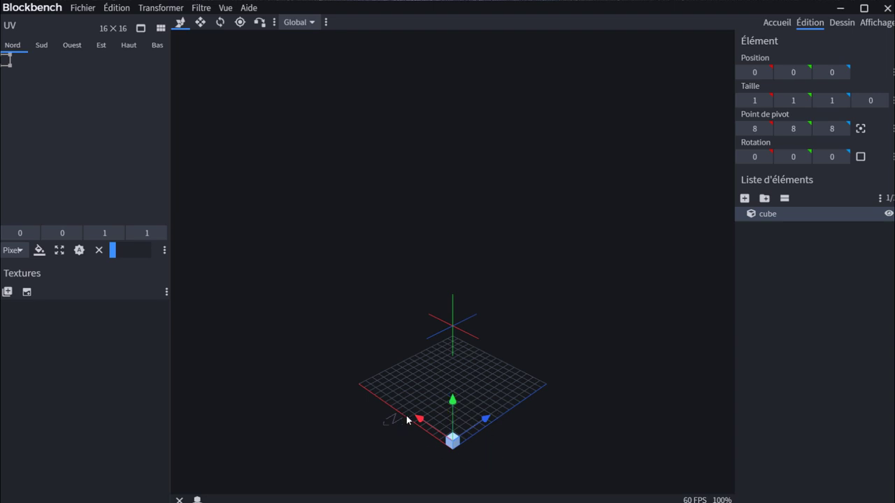
pyautogui.moveTo(416, 421); pyautogui.dragTo(331, 369)
pyautogui.moveTo(392, 368); pyautogui.dragTo(474, 326)
pyautogui.moveTo(452, 291)
pyautogui.mouseDown()
pyautogui.moveTo(452, 269)
pyautogui.moveTo(453, 289)
pyautogui.mouseUp()
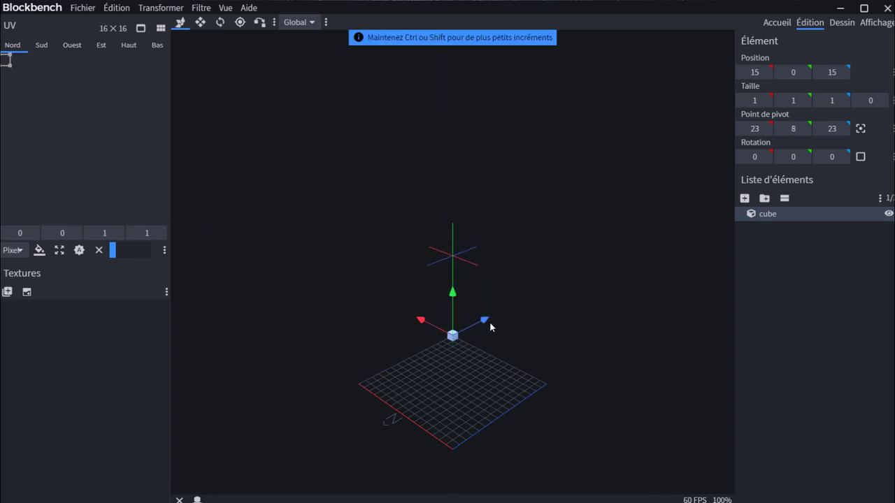
pyautogui.moveTo(490, 321); pyautogui.dragTo(404, 378)
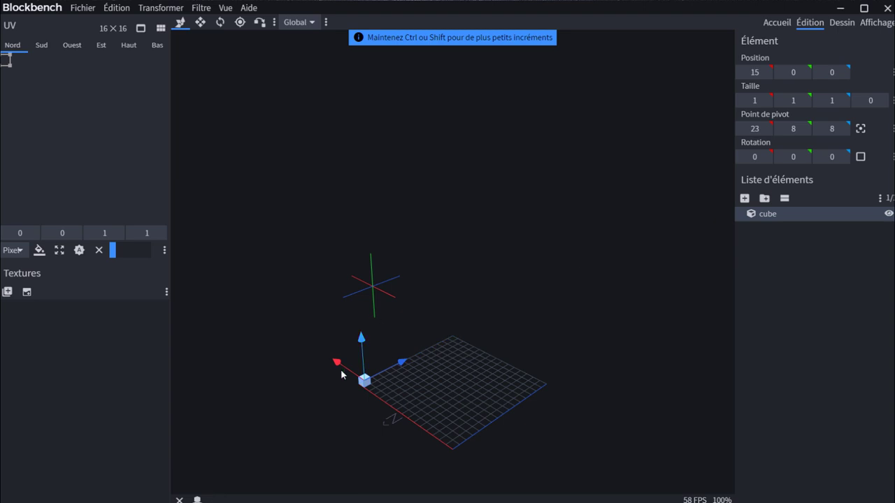
pyautogui.moveTo(339, 363); pyautogui.dragTo(423, 420)
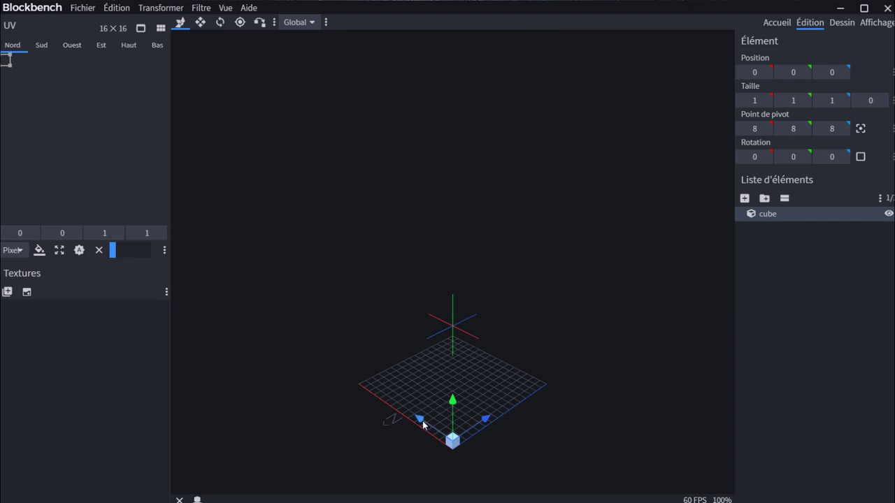
# - Nudge the cube along the X axis in fine increments to 0.3 and back to 0.1
pyautogui.moveTo(423, 425); pyautogui.dragTo(418, 425)
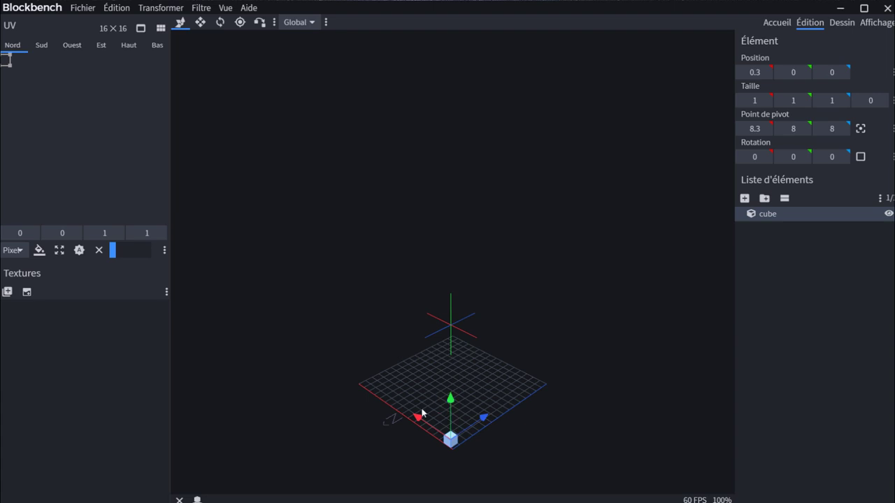
pyautogui.moveTo(425, 425)
pyautogui.mouseDown()
pyautogui.moveTo(435, 426)
pyautogui.moveTo(425, 426)
pyautogui.mouseUp()
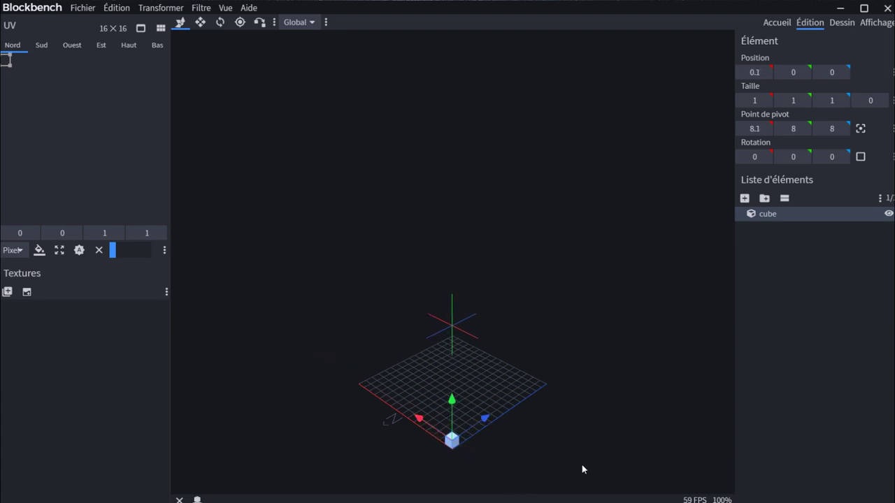
# - Zoom, pan and orbit the view to examine the cube on the grid's corner up close
pyautogui.scroll(2, 482, 480)
pyautogui.scroll(-2, 500, 447)
pyautogui.scroll(2, 485, 479)
pyautogui.scroll(-2, 491, 458)
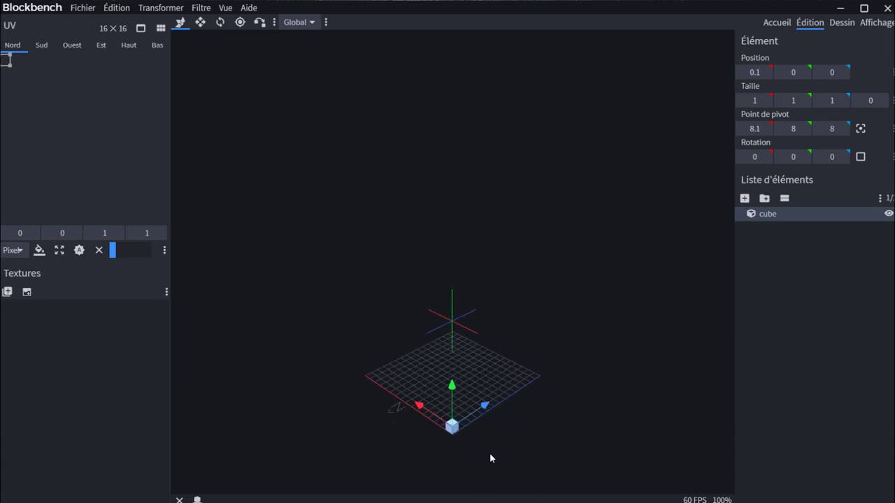
pyautogui.scroll(1, 490, 458)
pyautogui.scroll(-1, 488, 447)
pyautogui.scroll(1, 488, 437)
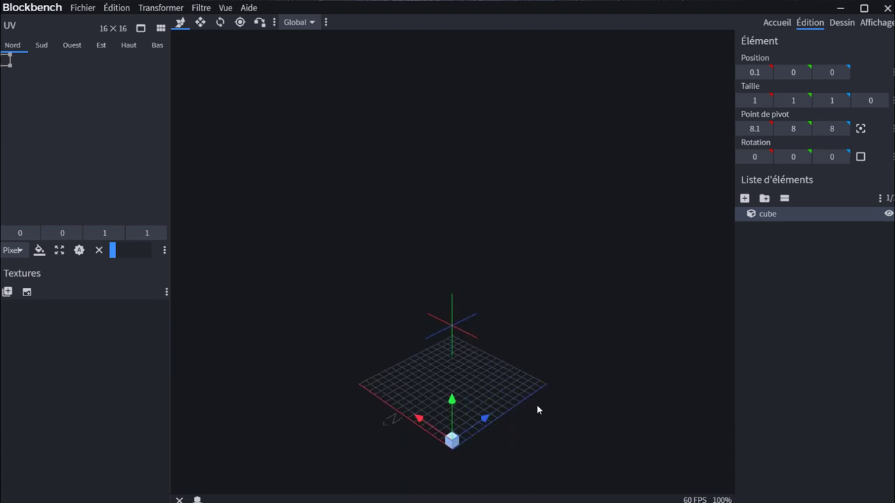
pyautogui.moveTo(537, 405); pyautogui.dragTo(532, 349, button='right')
pyautogui.scroll(3, 457, 394)
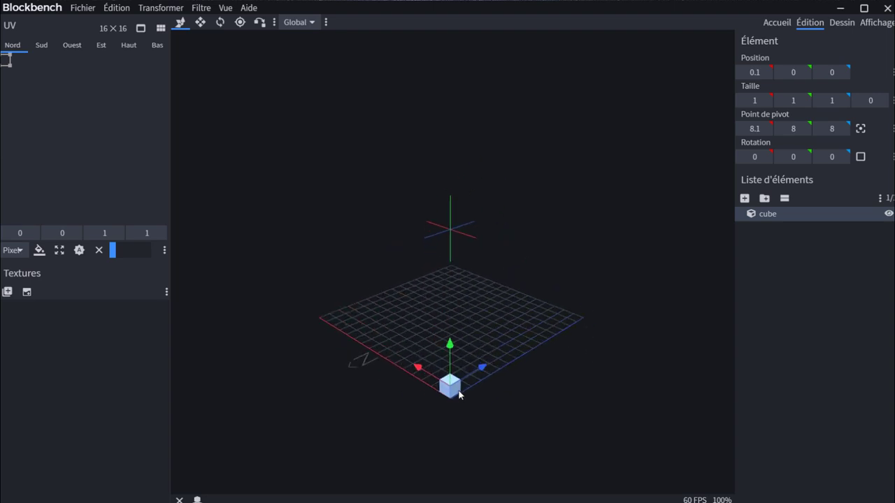
pyautogui.moveTo(539, 454); pyautogui.dragTo(534, 373, button='right')
pyautogui.scroll(2, 532, 370)
pyautogui.scroll(3, 532, 379)
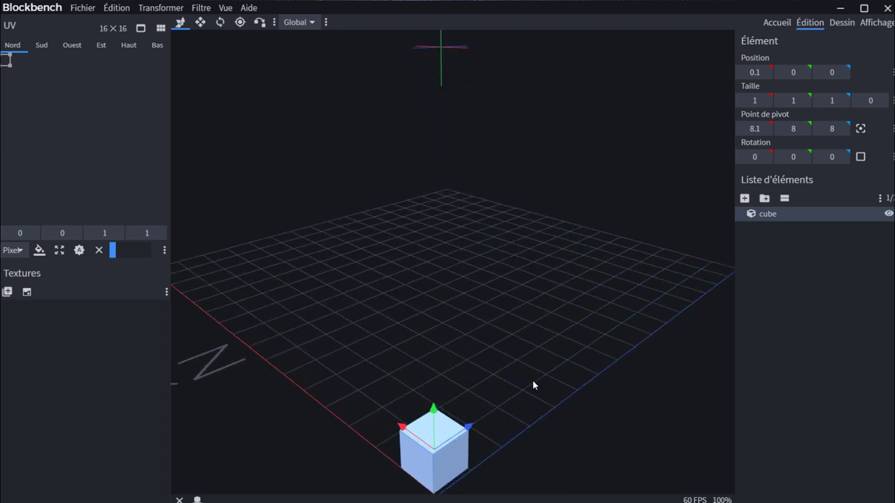
pyautogui.moveTo(569, 463); pyautogui.dragTo(595, 367, button='right')
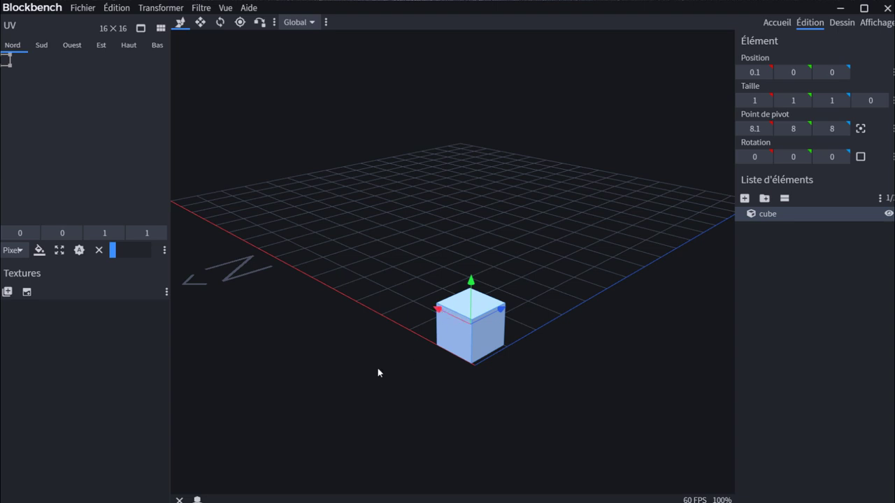
pyautogui.moveTo(366, 347); pyautogui.dragTo(470, 407)
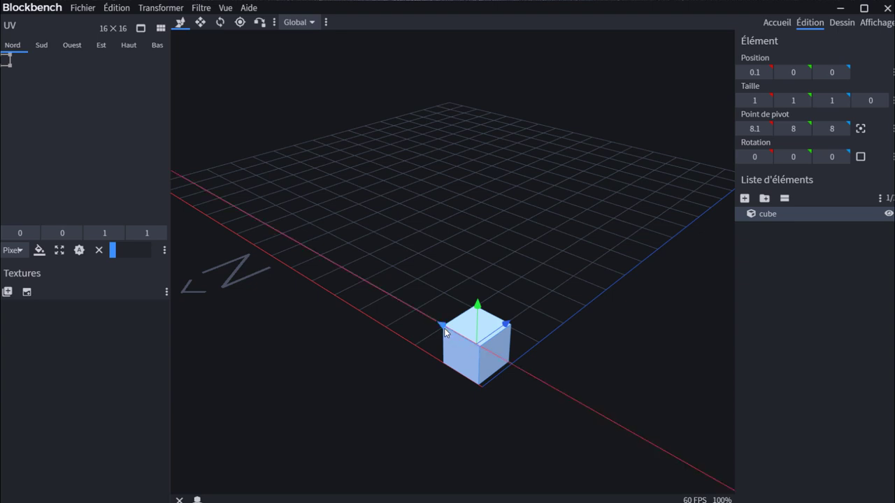
# - Move the cube along the X axis to 0, by a whole unit to 1, and finely to 1.4
pyautogui.moveTo(444, 328); pyautogui.dragTo(447, 330)
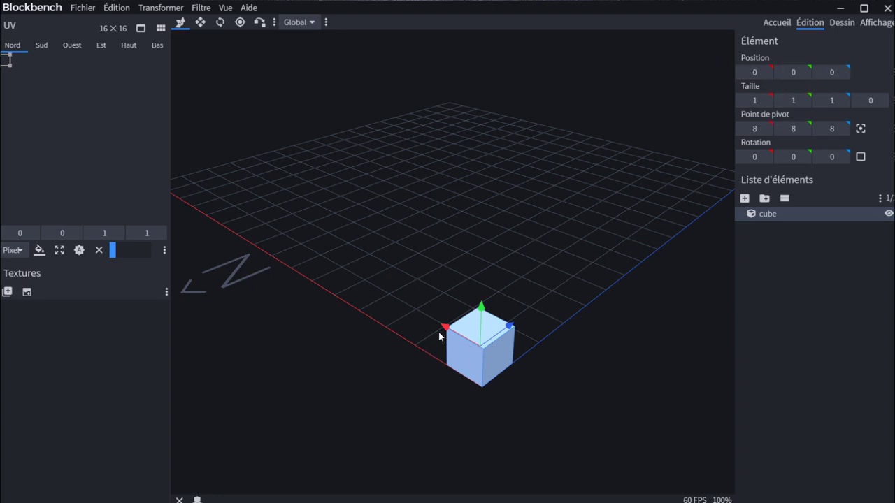
pyautogui.moveTo(439, 336); pyautogui.dragTo(411, 320)
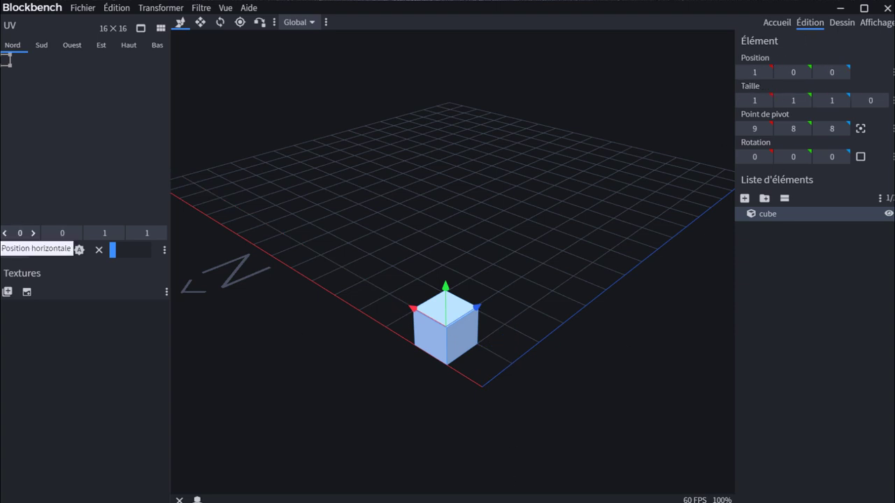
pyautogui.moveTo(419, 311); pyautogui.dragTo(399, 302)
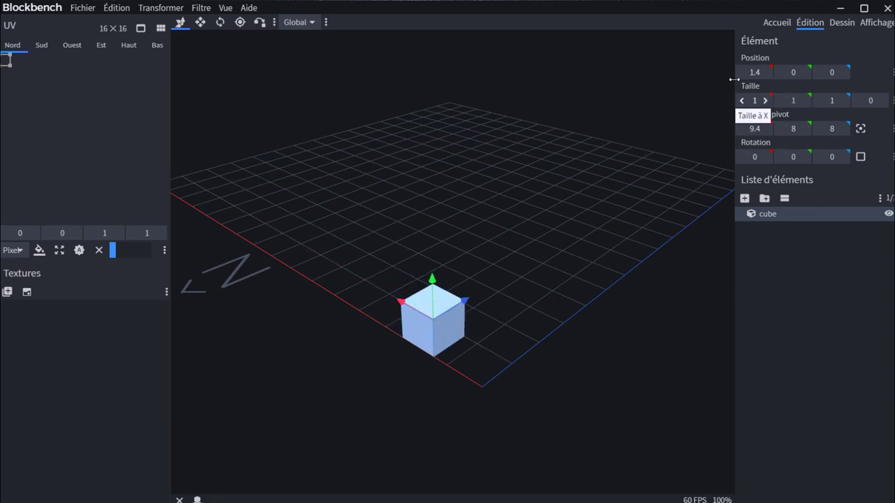
# - Set the cube's X position to exactly 0
pyautogui.click(759, 74)
pyautogui.write('0')
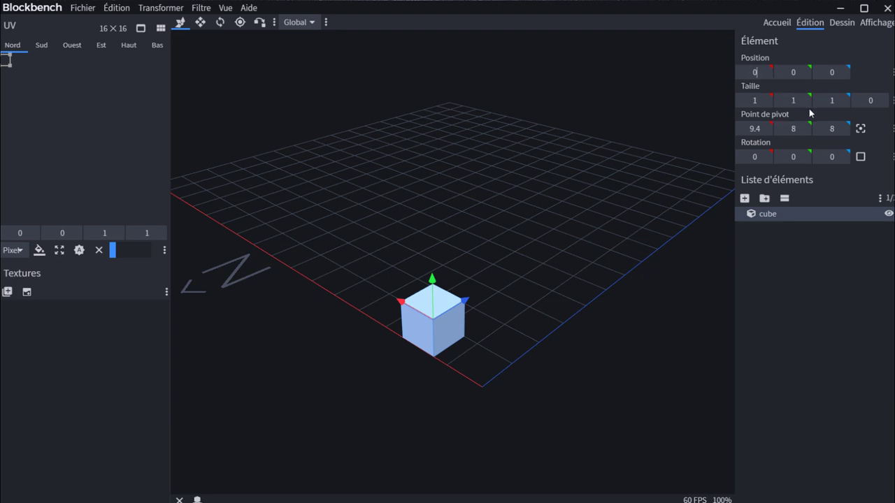
pyautogui.press('Return')
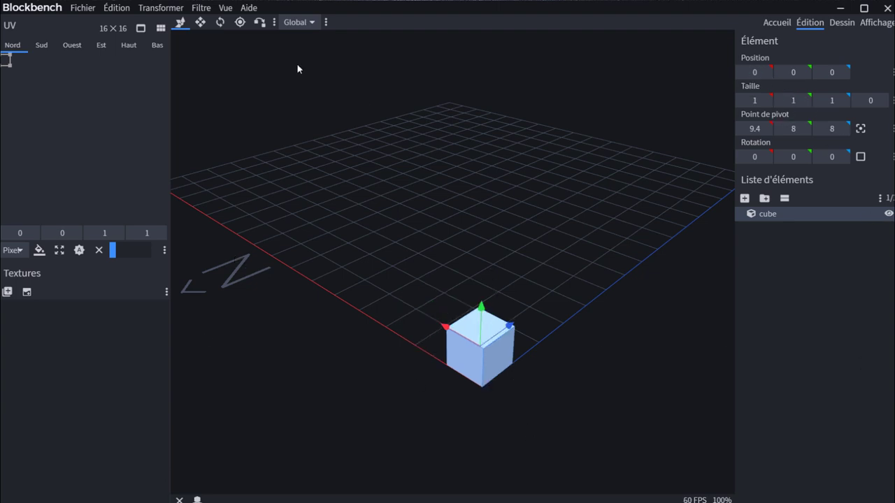
# - Resize the cube to 3 × 3 × 3, pulling its near X side in so its position is 1, 0, 0
pyautogui.click(201, 23)
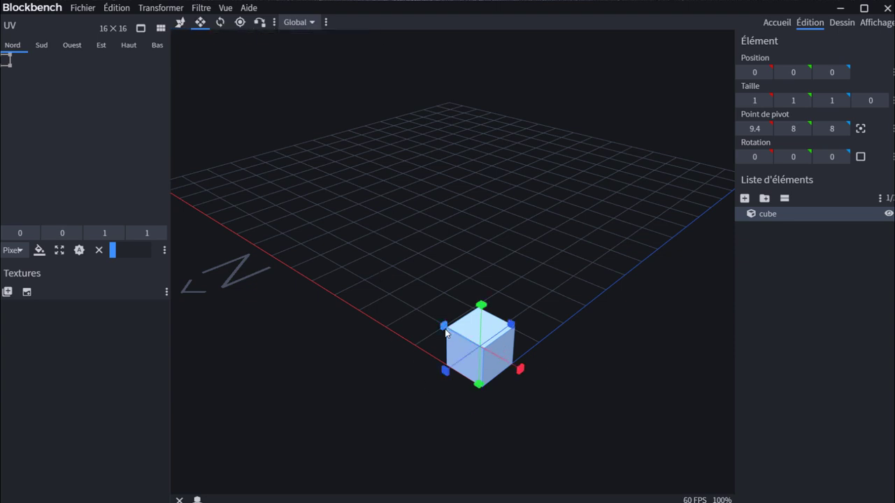
pyautogui.moveTo(444, 333); pyautogui.dragTo(180, 198)
pyautogui.moveTo(264, 241); pyautogui.dragTo(346, 292)
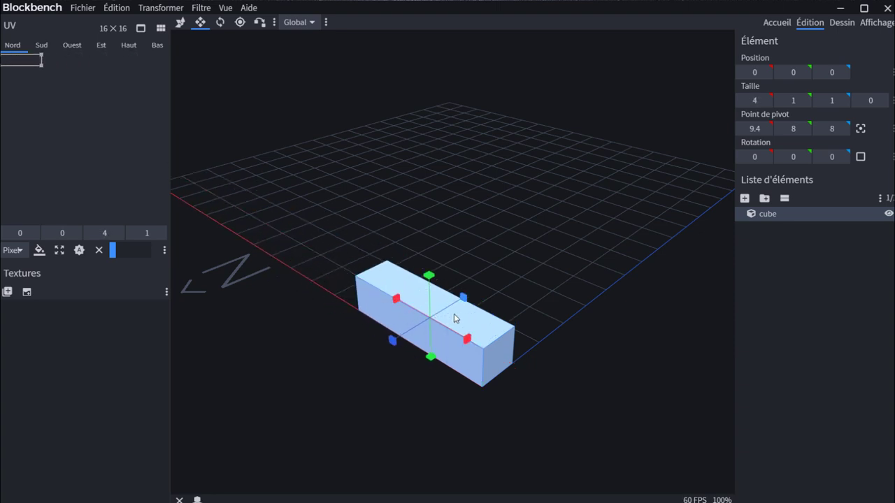
pyautogui.moveTo(468, 339); pyautogui.dragTo(508, 251)
pyautogui.moveTo(445, 247); pyautogui.dragTo(438, 148)
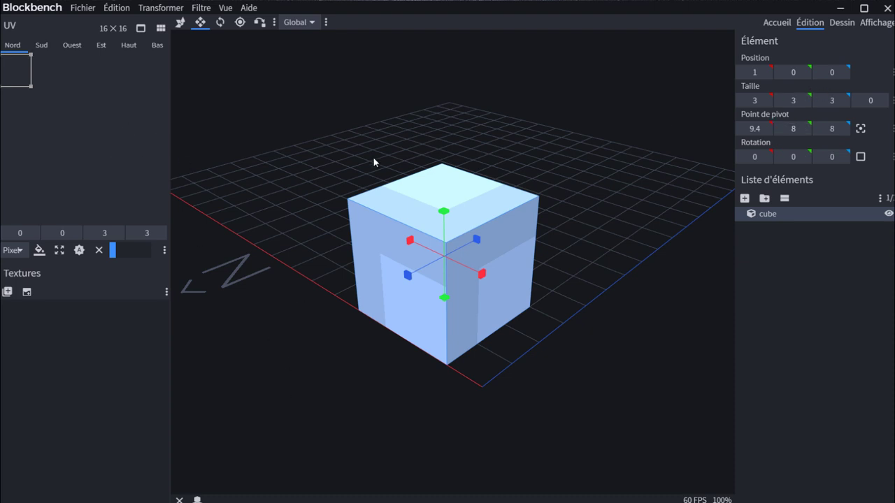
pyautogui.scroll(-5, 322, 143)
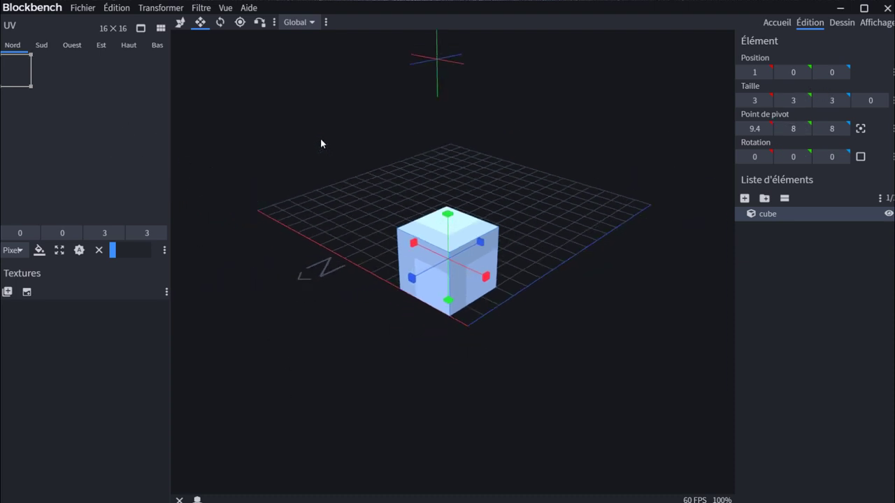
# - Move the cube's pivot point down and toward the cube, to 0.4, 3, 2
pyautogui.click(219, 21)
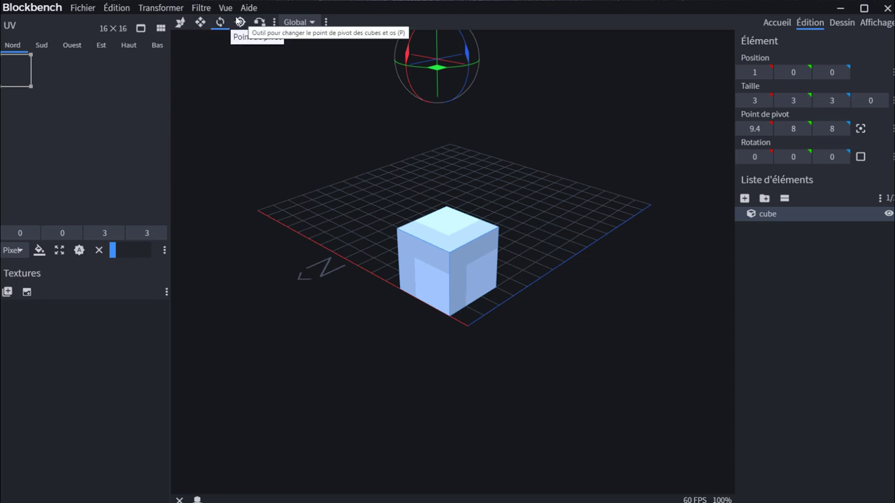
pyautogui.click(240, 21)
pyautogui.scroll(-2, 459, 88)
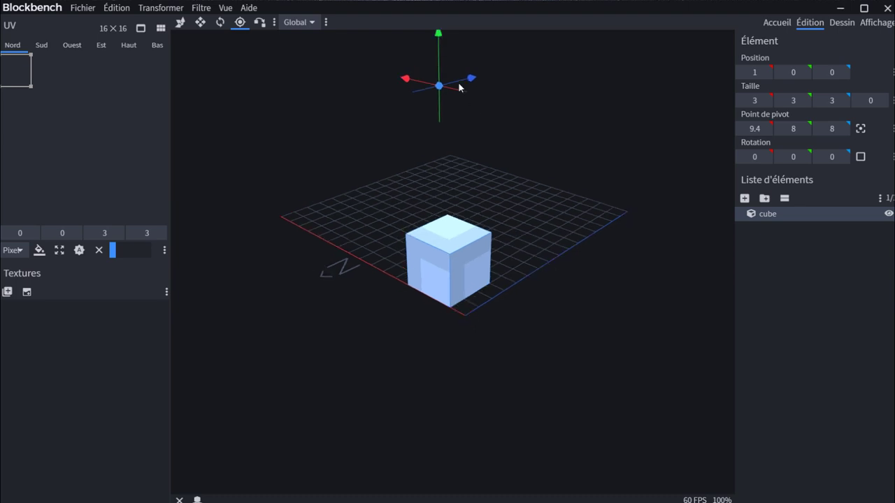
pyautogui.moveTo(432, 43); pyautogui.dragTo(429, 121)
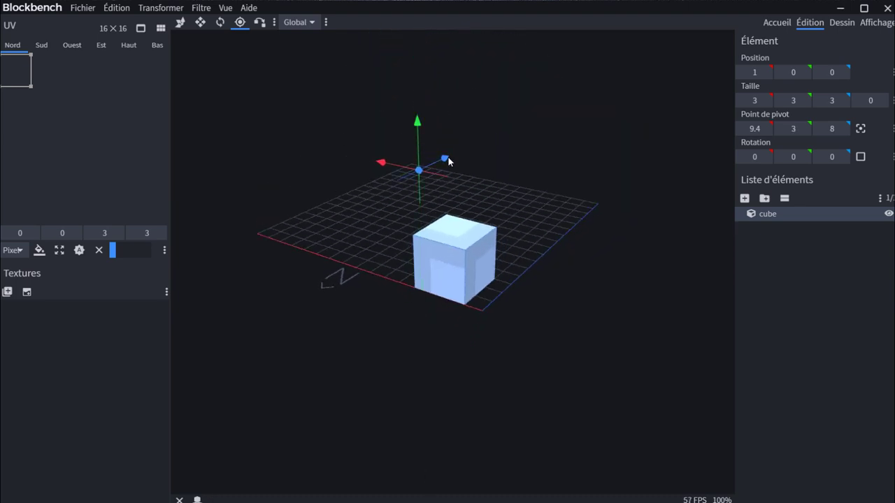
pyautogui.moveTo(447, 156); pyautogui.dragTo(372, 211)
pyautogui.moveTo(326, 194); pyautogui.dragTo(453, 263)
pyautogui.moveTo(566, 284); pyautogui.dragTo(447, 307)
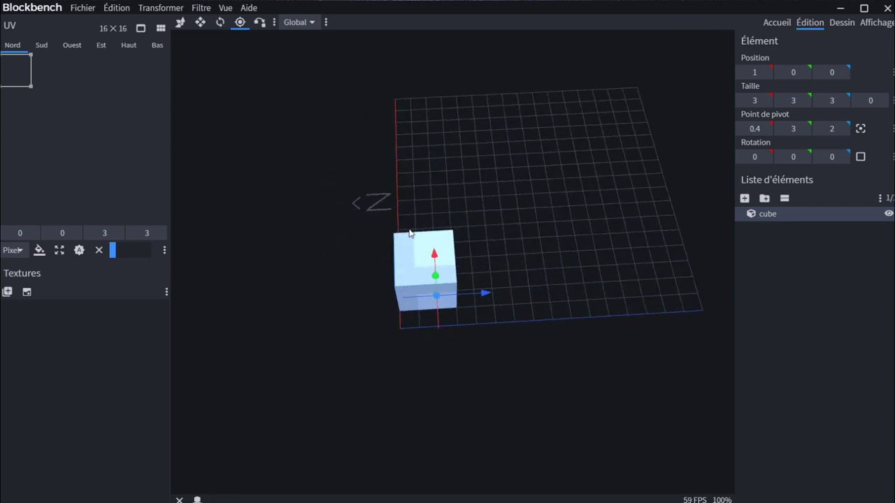
# - Move the pivot point along the X axis to 3.4 and on to 4.4, near the cube's far edge
pyautogui.moveTo(436, 241); pyautogui.dragTo(437, 202)
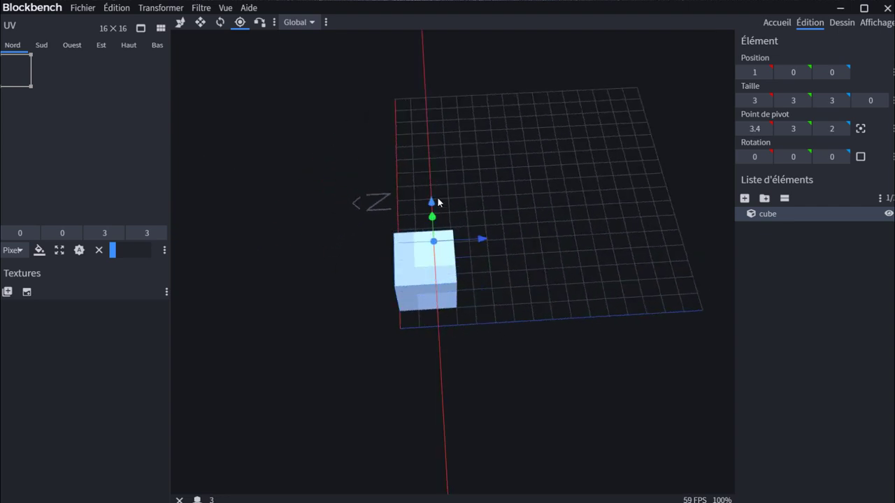
pyautogui.scroll(5, 440, 238)
pyautogui.moveTo(542, 232); pyautogui.dragTo(675, 269)
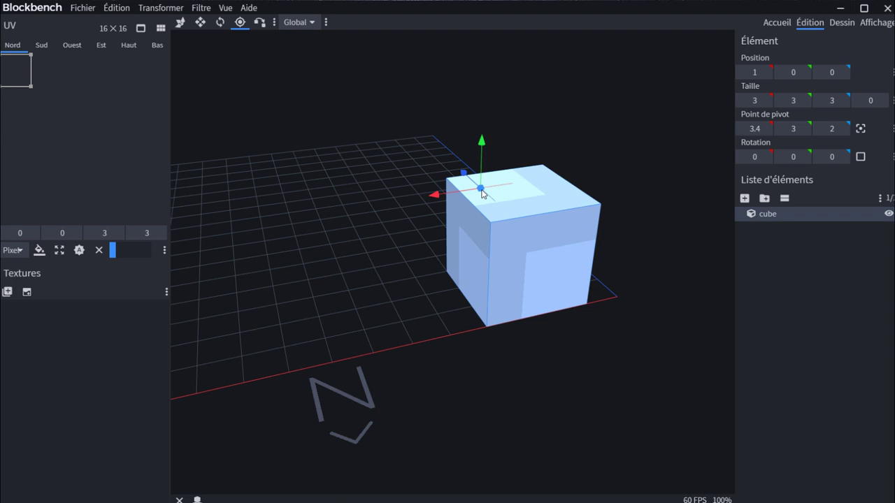
pyautogui.moveTo(461, 195); pyautogui.dragTo(419, 202)
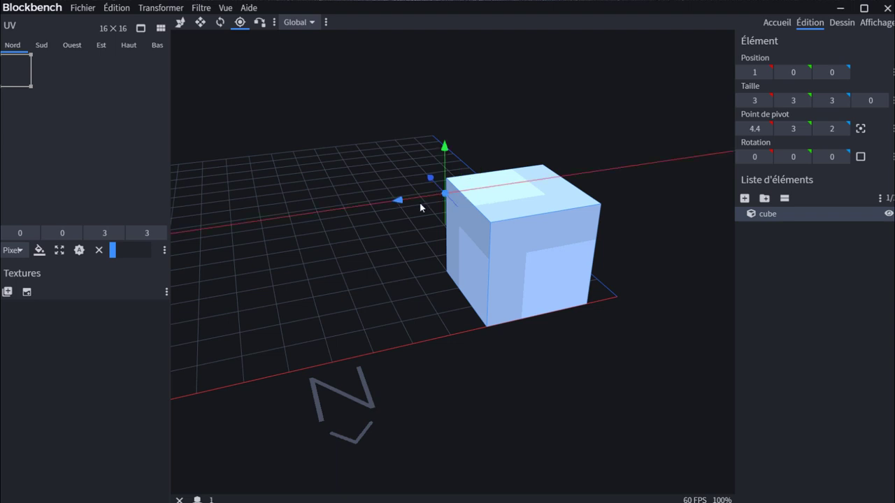
# - Align the pivot point with the cube's upper corner by moving it to Z 3 and, after trying Y 4, back to Y 3
pyautogui.scroll(1, 542, 272)
pyautogui.moveTo(543, 273); pyautogui.dragTo(540, 418, button='right')
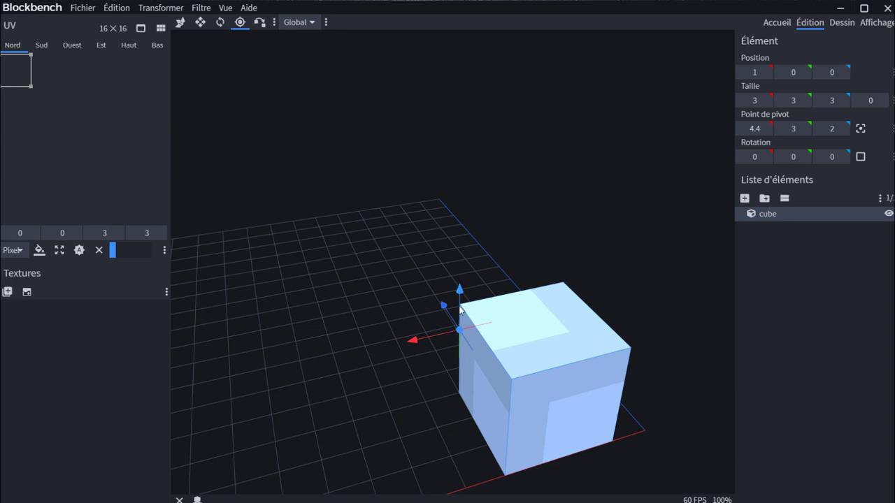
pyautogui.moveTo(460, 292); pyautogui.dragTo(466, 258)
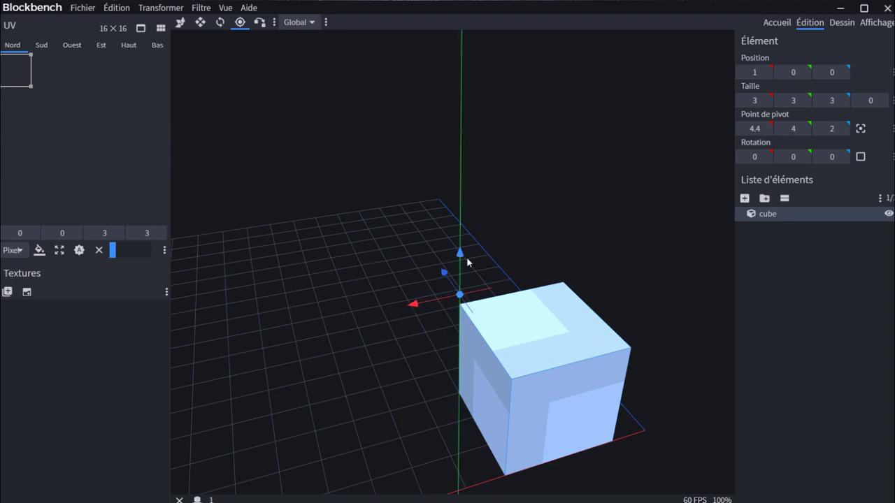
pyautogui.moveTo(653, 454); pyautogui.dragTo(445, 152)
pyautogui.moveTo(432, 196); pyautogui.dragTo(461, 194)
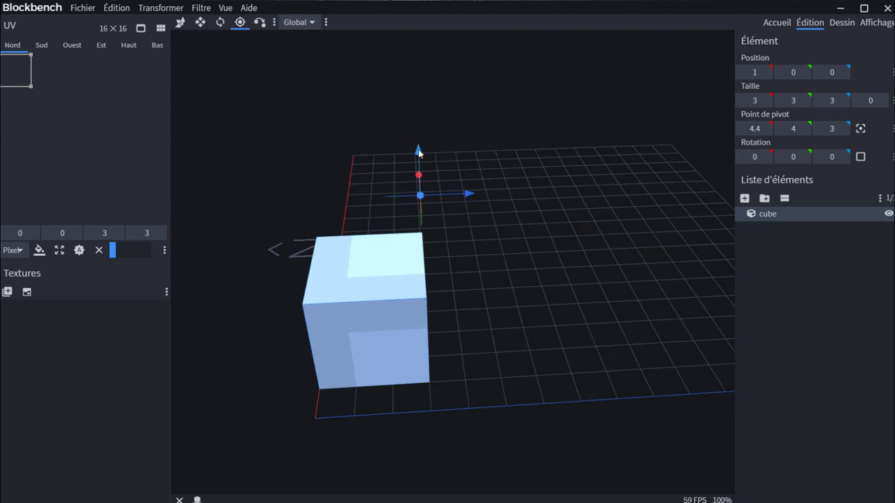
pyautogui.moveTo(419, 152); pyautogui.dragTo(421, 182)
# - Set the pivot point's X value to exactly 4
pyautogui.moveTo(418, 301); pyautogui.dragTo(342, 461)
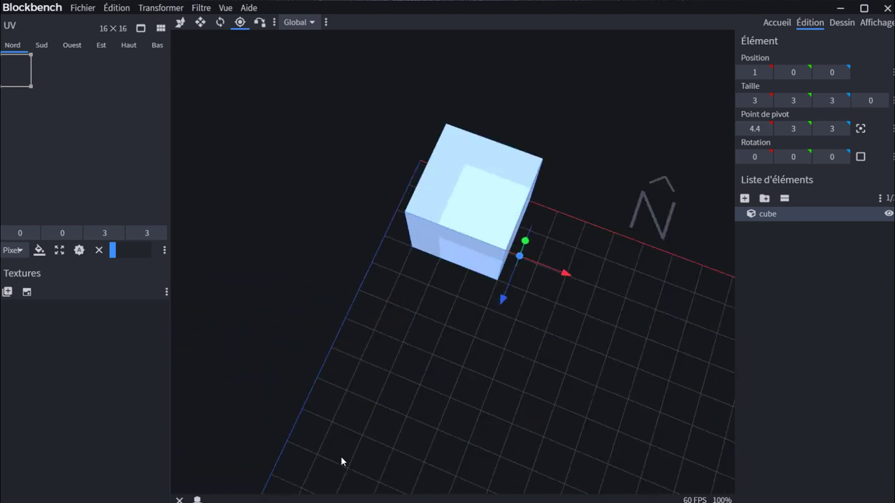
pyautogui.click(757, 130)
pyautogui.write('4')
pyautogui.press('Return')
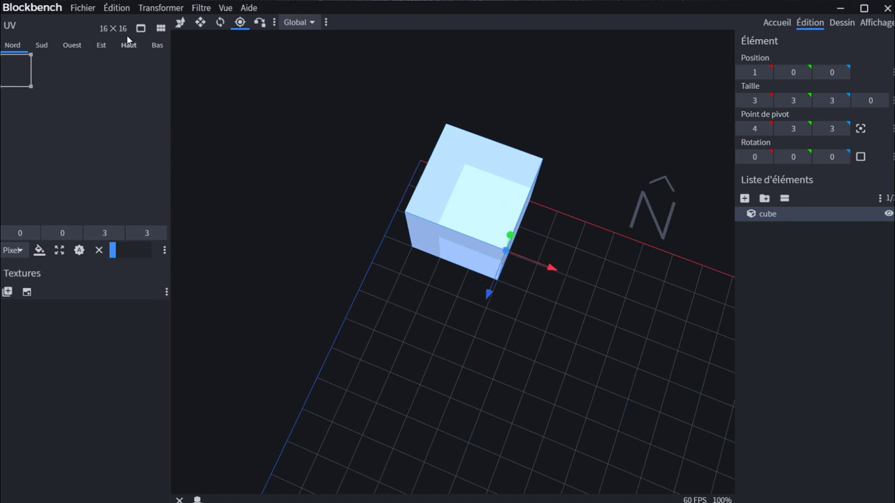
# - Rotate the cube around its pivot on the Y axis to -22.5°, back to 0°, and to 22.5°
pyautogui.click(220, 22)
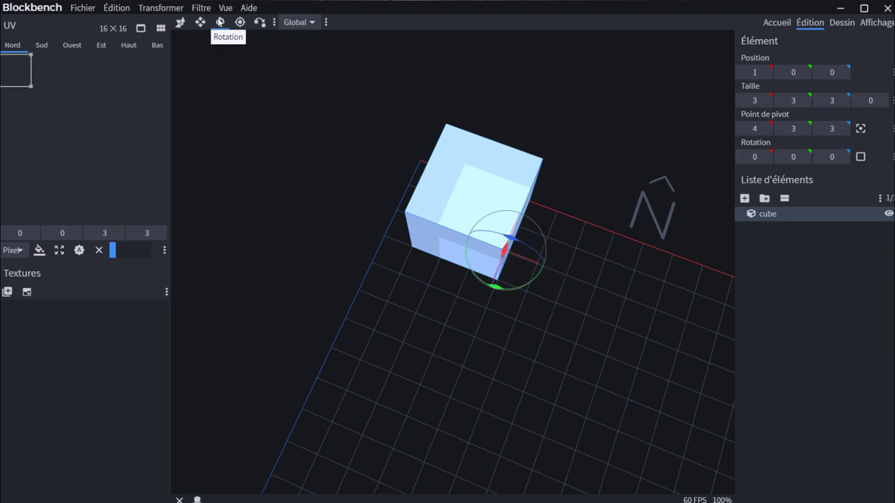
pyautogui.moveTo(655, 309); pyautogui.dragTo(478, 280)
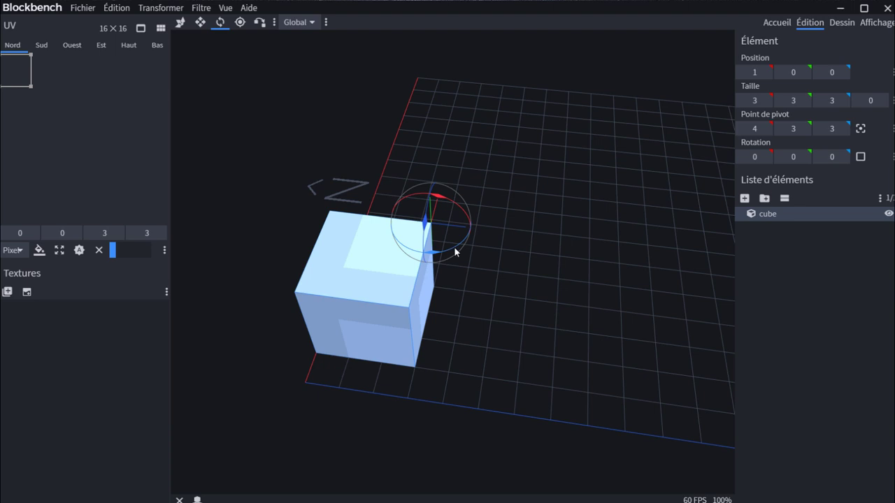
pyautogui.moveTo(453, 248); pyautogui.dragTo(439, 251)
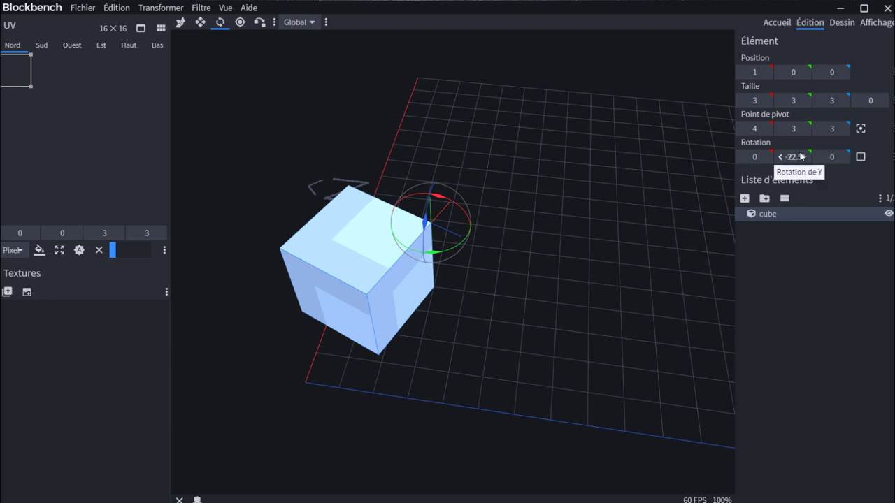
pyautogui.moveTo(460, 243); pyautogui.dragTo(395, 279)
pyautogui.moveTo(439, 255); pyautogui.dragTo(483, 256)
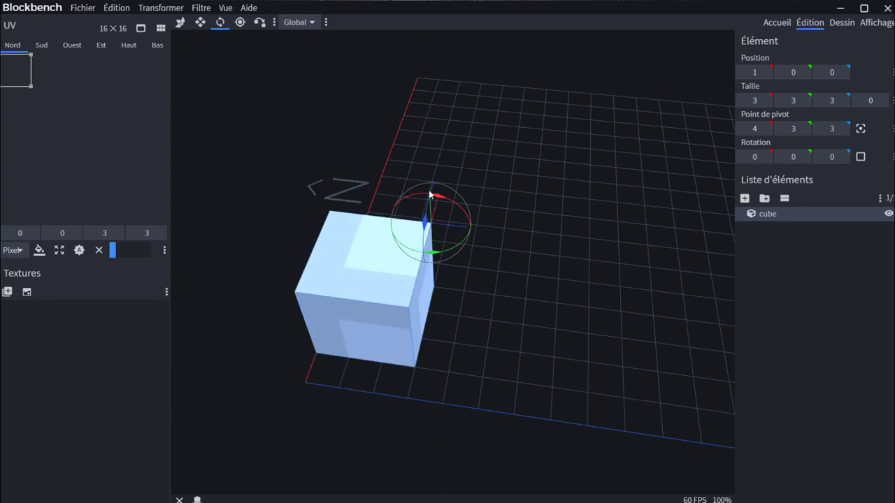
pyautogui.moveTo(448, 255); pyautogui.dragTo(465, 254)
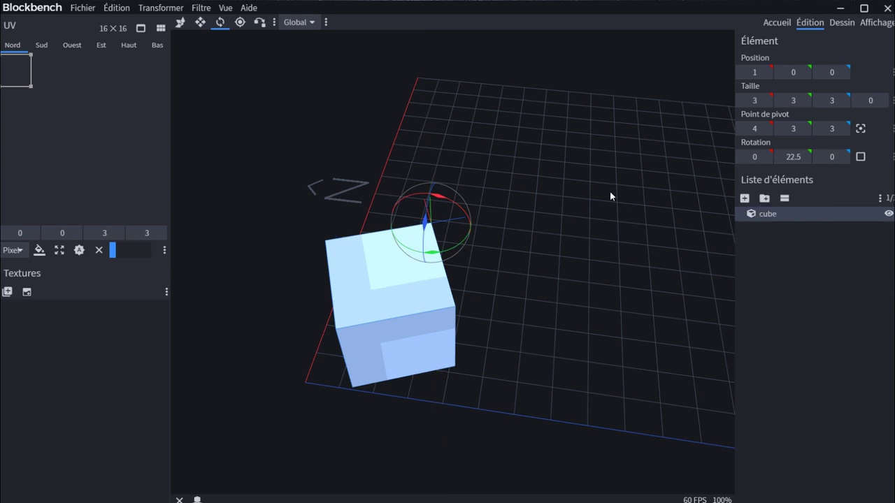
# - Create a group containing the existing cube and add a second cube inside it
pyautogui.click(764, 197)
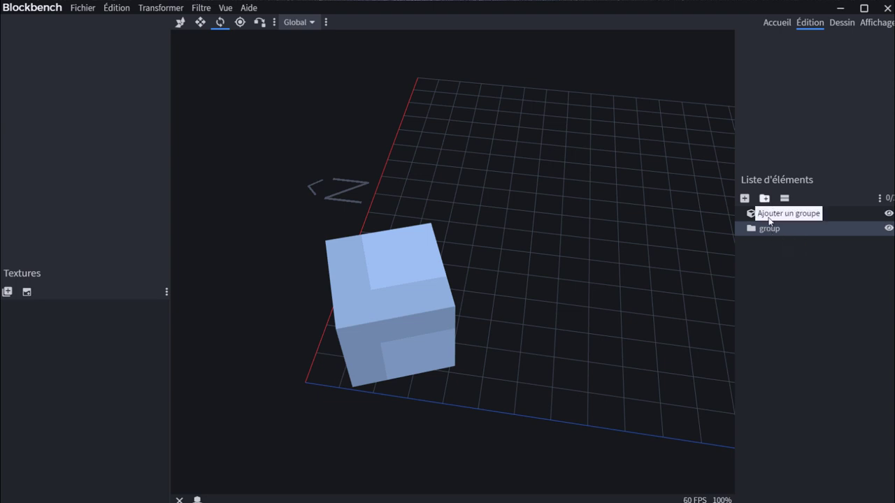
pyautogui.moveTo(765, 214); pyautogui.dragTo(788, 232)
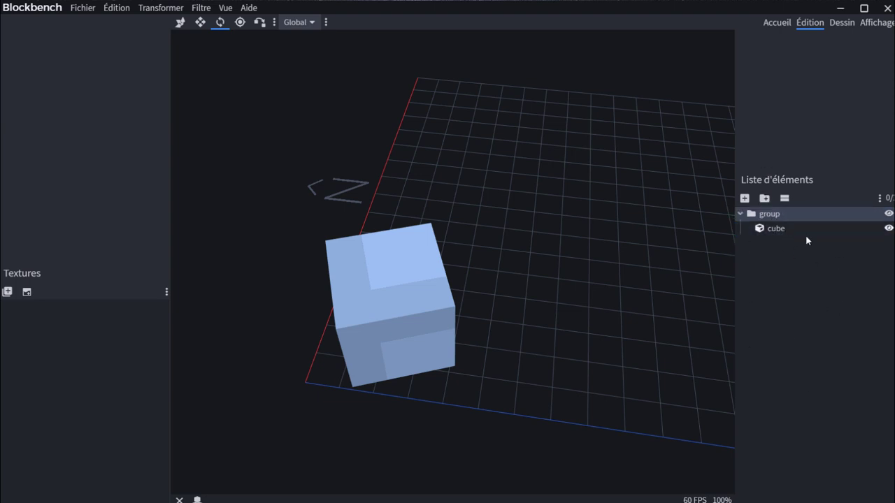
pyautogui.click(746, 198)
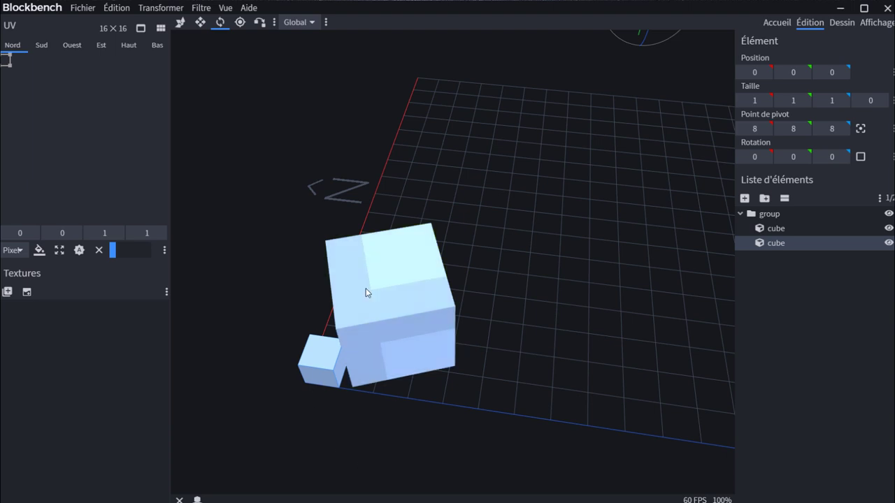
# - Rotate the whole group around the Y axis until the small cube is at -45° and the large cube at 0°
pyautogui.click(763, 213)
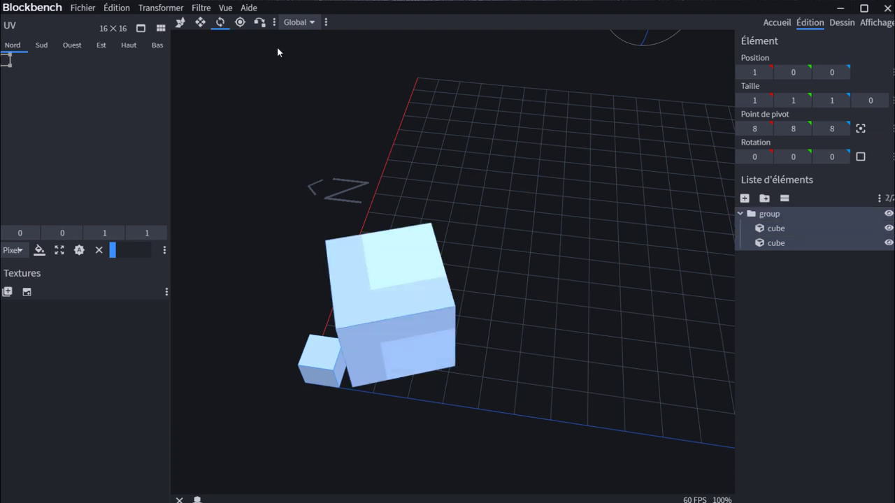
pyautogui.scroll(-3, 670, 78)
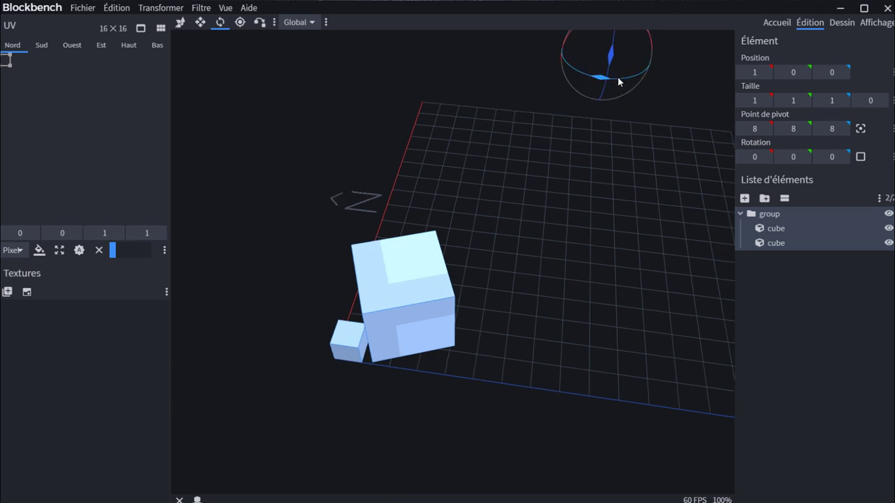
pyautogui.moveTo(612, 80); pyautogui.dragTo(598, 105)
pyautogui.moveTo(462, 254); pyautogui.dragTo(569, 196)
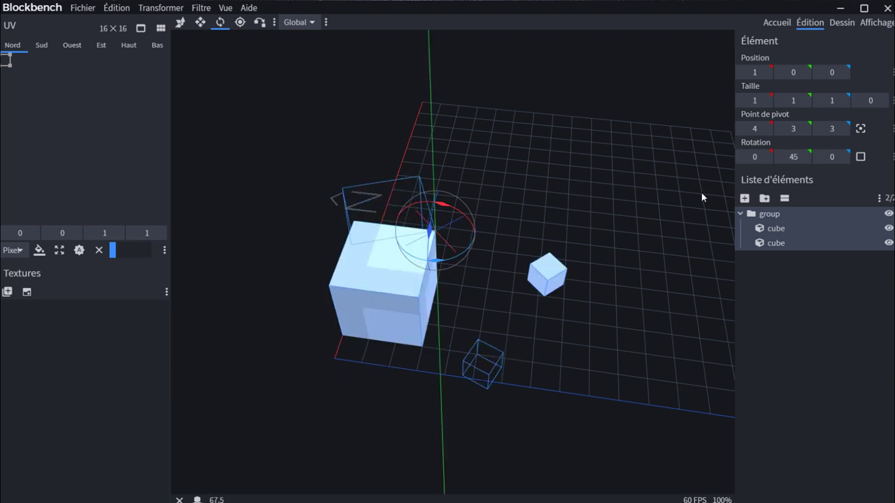
pyautogui.moveTo(701, 197); pyautogui.dragTo(701, 197)
pyautogui.moveTo(459, 262); pyautogui.dragTo(170, 314)
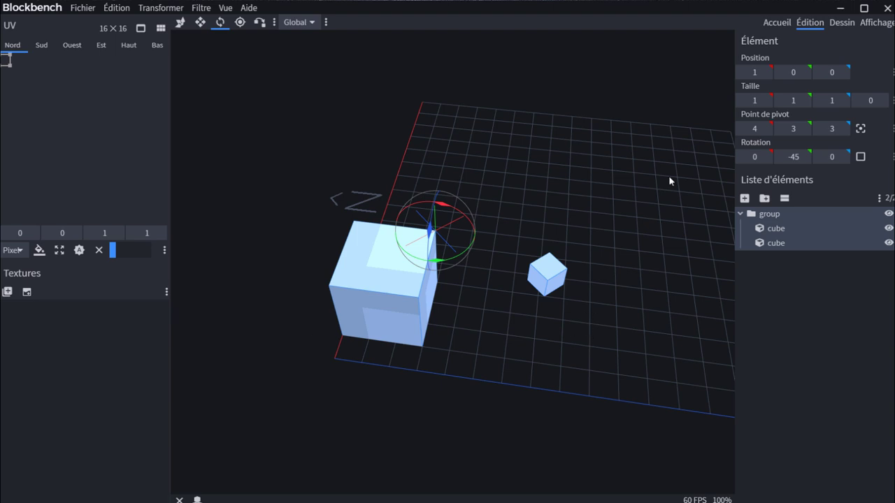
# - Delete the small second cube from the group and select the remaining large cube
pyautogui.click(773, 245)
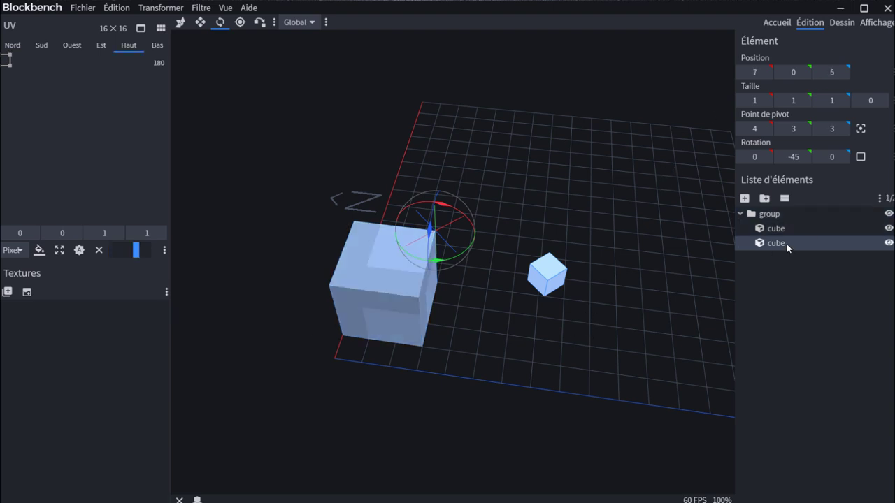
pyautogui.click(787, 233)
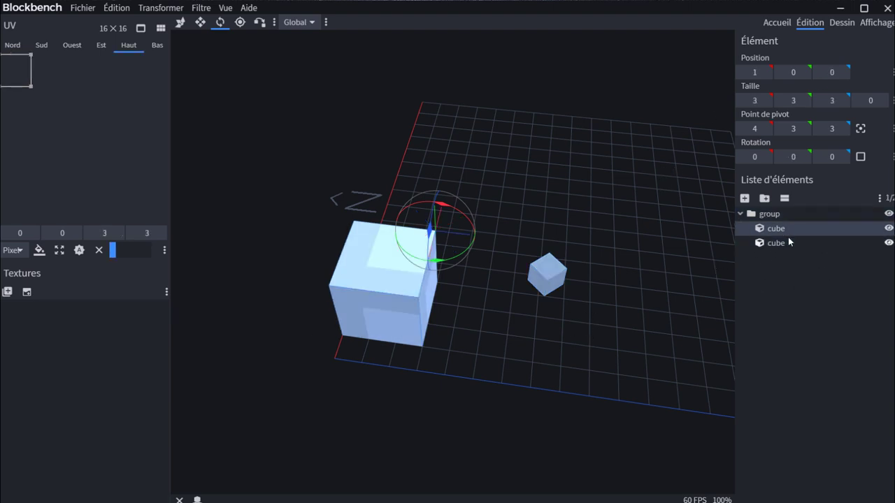
pyautogui.click(788, 243)
pyautogui.press('Delete')
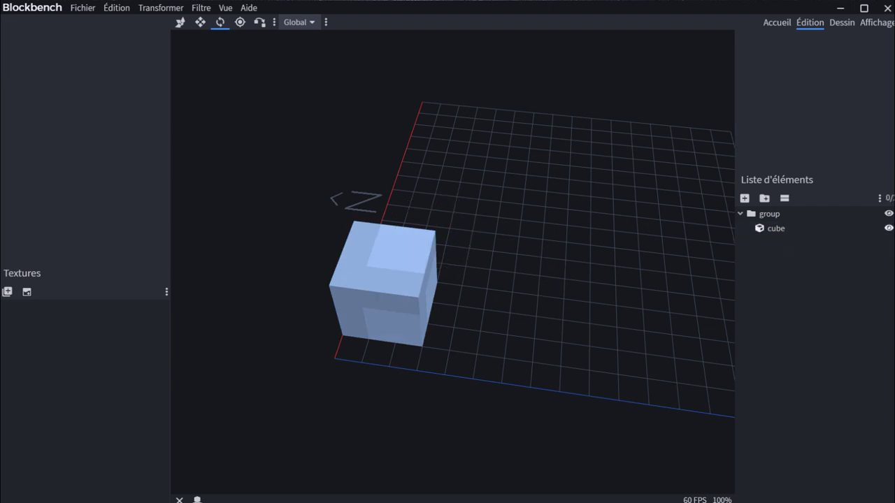
pyautogui.click(764, 228)
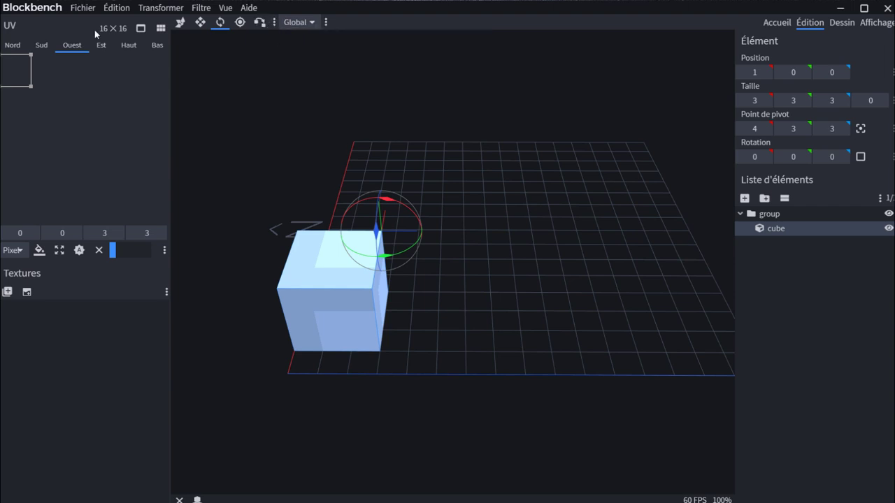
# - Hide the group and its cube in the viewport, and show them again
pyautogui.click(308, 22)
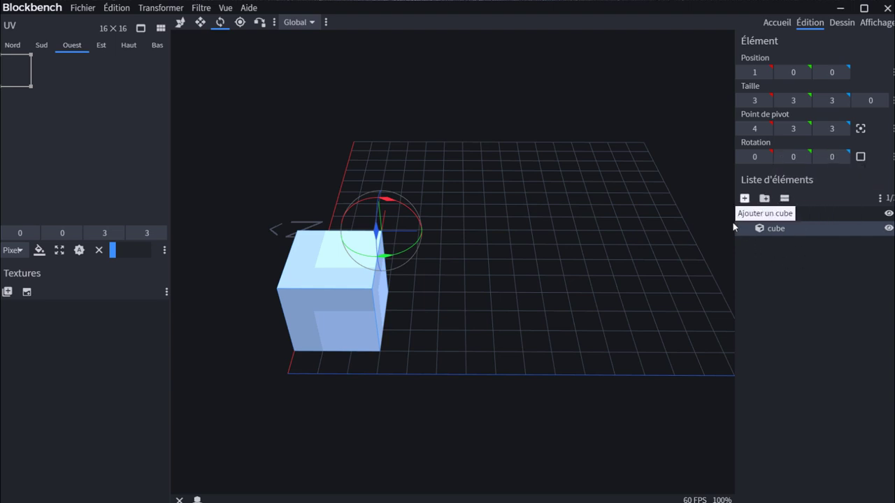
pyautogui.click(889, 214)
pyautogui.click(889, 214)
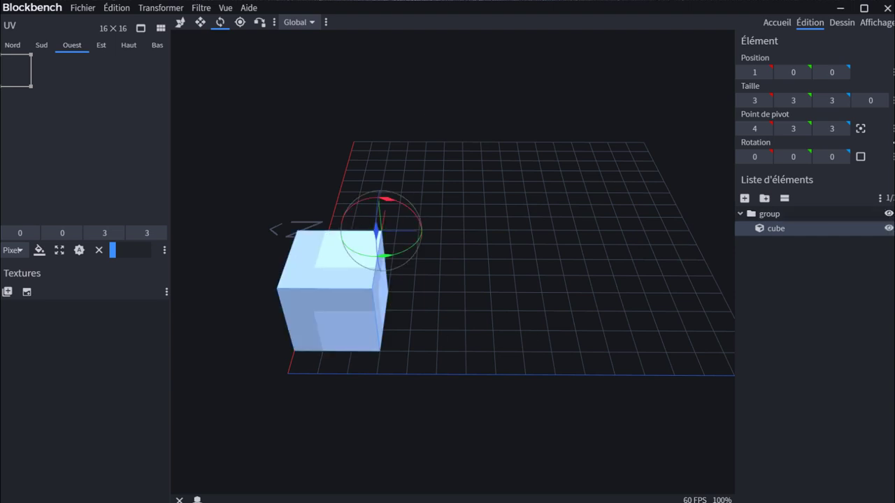
pyautogui.click(888, 213)
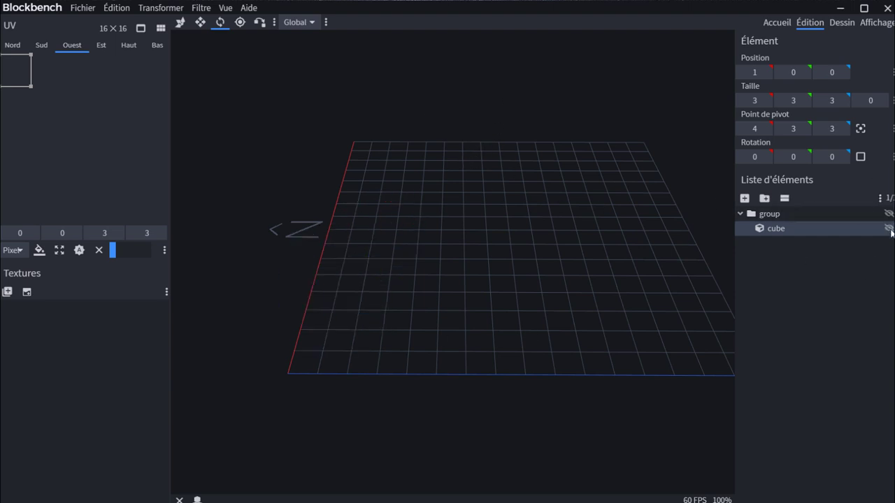
pyautogui.click(889, 213)
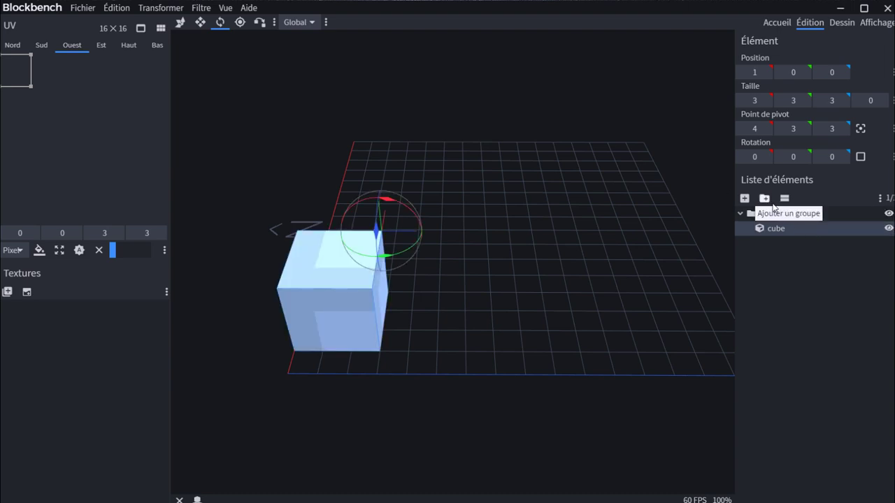
# - Show the additional toggles in the element list, lock and unlock the cube, and reselect it in the viewport
pyautogui.click(784, 200)
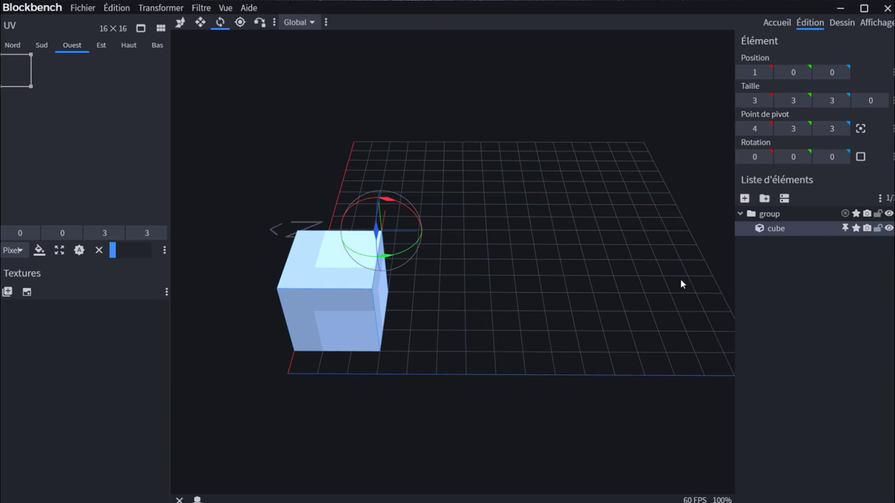
pyautogui.click(879, 231)
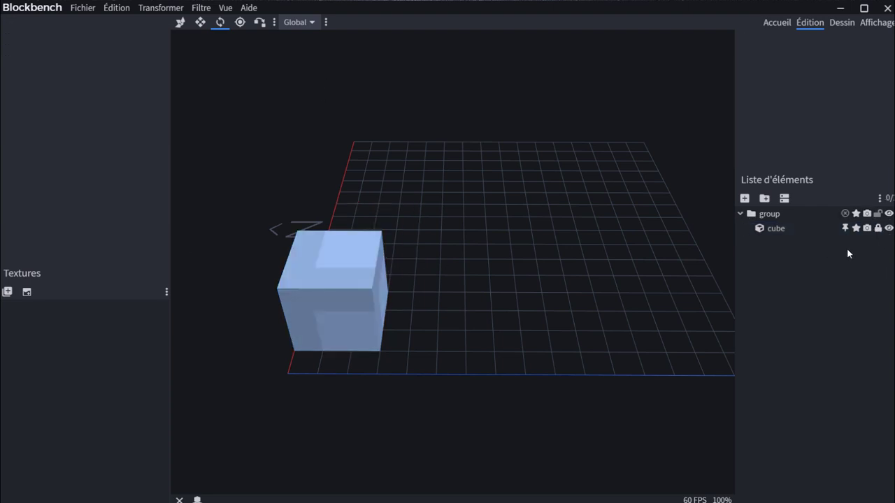
pyautogui.click(879, 228)
pyautogui.click(339, 308)
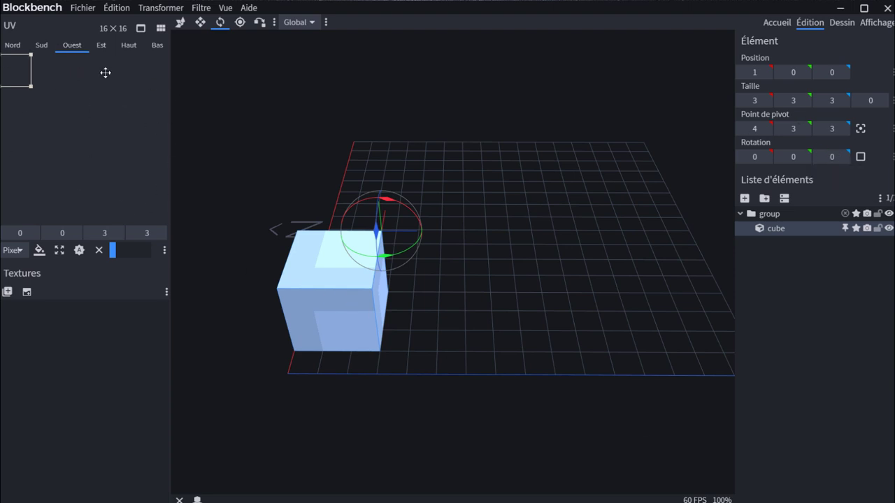
# - View the UV maps of the cube's north, south and top faces, returning to the north face
pyautogui.click(19, 47)
pyautogui.click(41, 45)
pyautogui.click(129, 46)
pyautogui.click(14, 46)
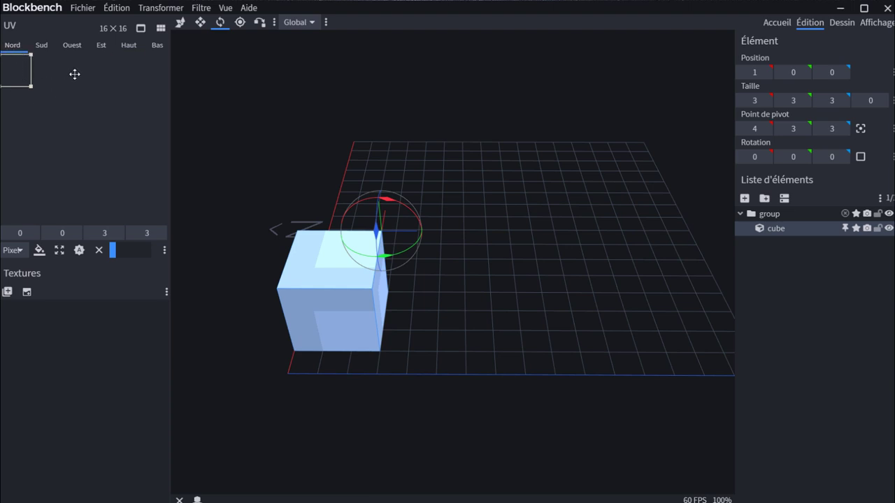
# - Create a white texture named "texture" at resolution 16, apply it to the cube's top face and show that face's UV map
pyautogui.click(26, 293)
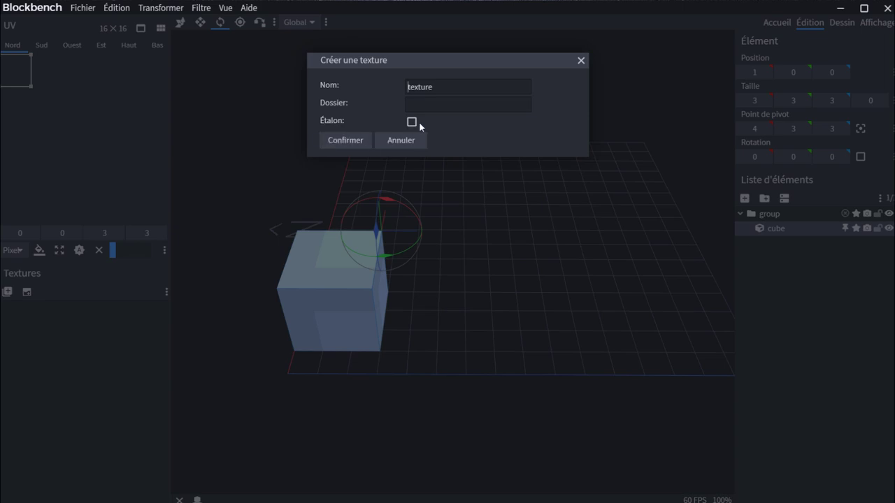
pyautogui.click(351, 143)
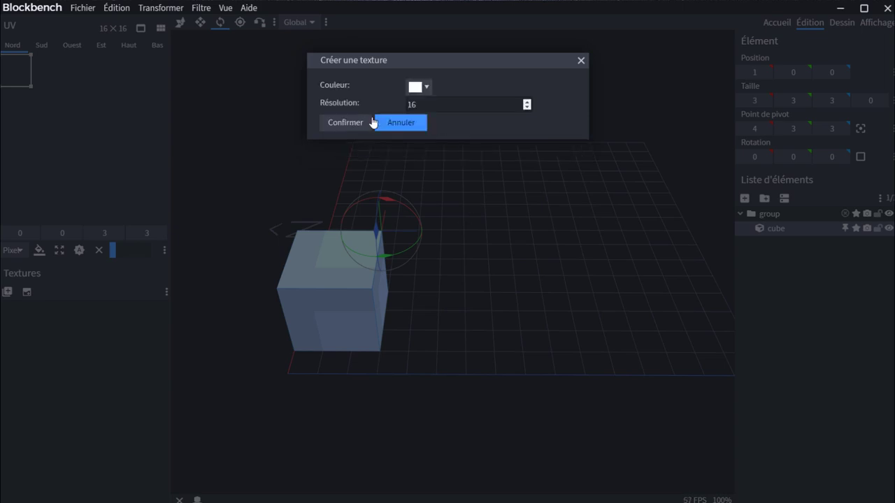
pyautogui.click(348, 127)
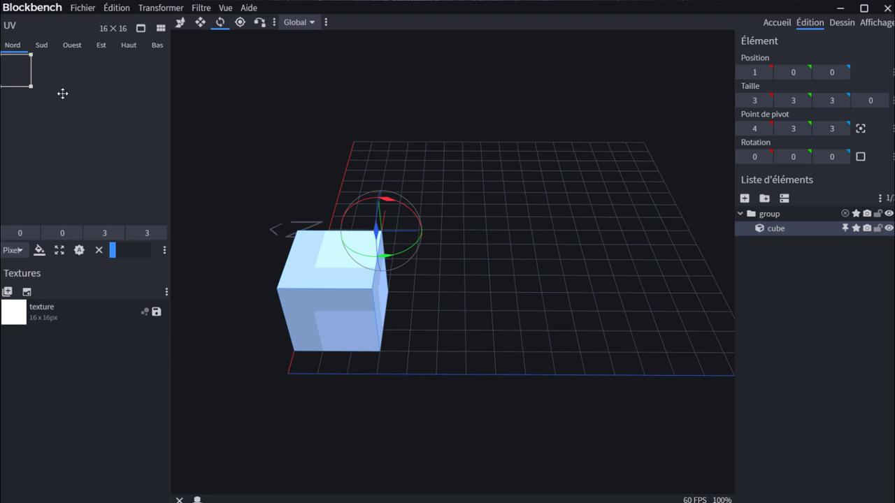
pyautogui.moveTo(19, 319); pyautogui.dragTo(323, 270)
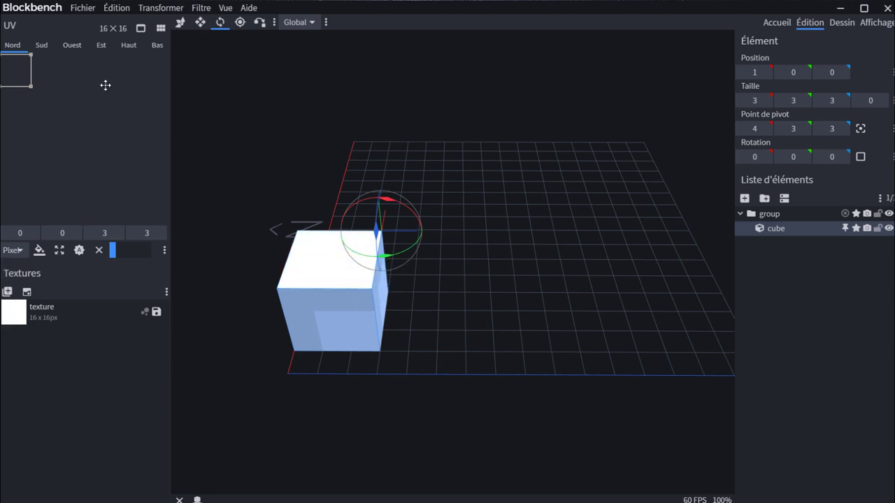
pyautogui.click(131, 48)
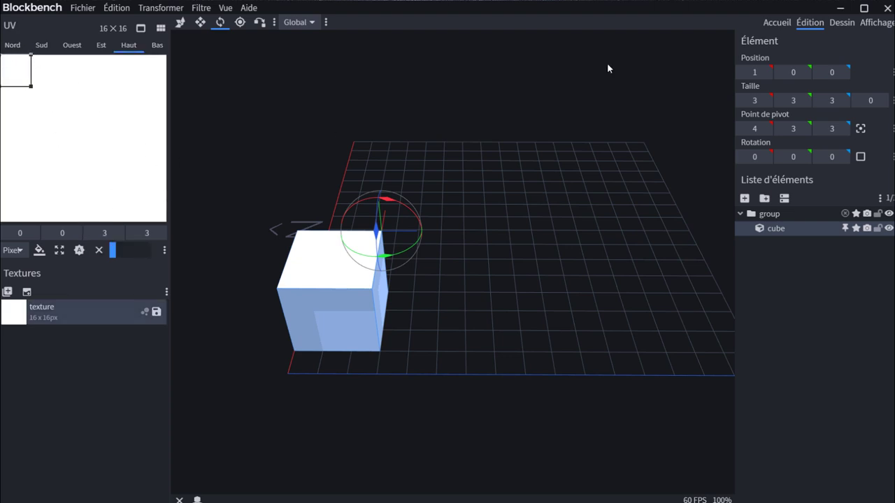
# - Look at the start screen and the Edit, Paint and Display modes
pyautogui.click(775, 24)
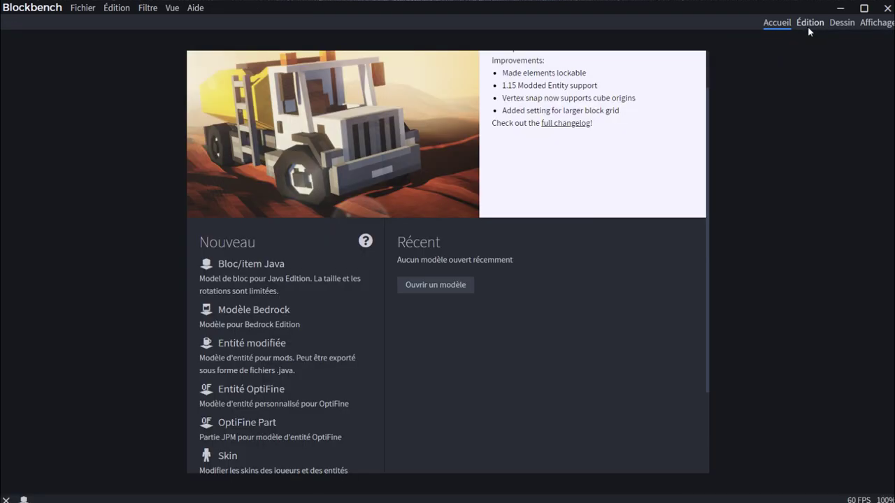
pyautogui.click(809, 24)
pyautogui.click(847, 23)
pyautogui.click(886, 23)
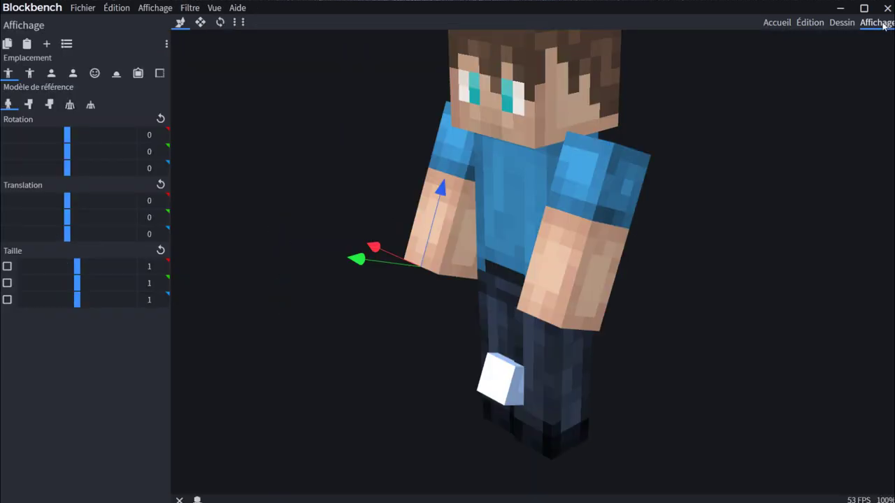
# - In Paint mode, paint the centre pixel of the cube's top face in red #d53d3d
pyautogui.click(843, 23)
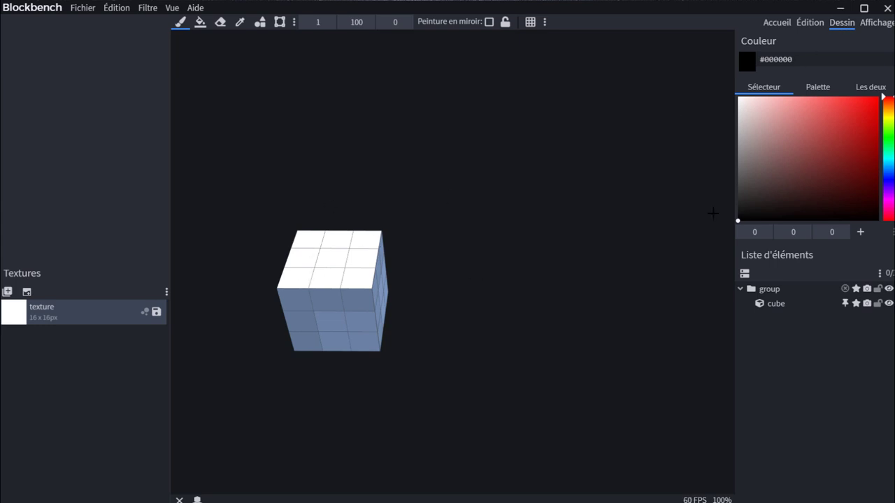
pyautogui.click(839, 117)
pyautogui.click(331, 258)
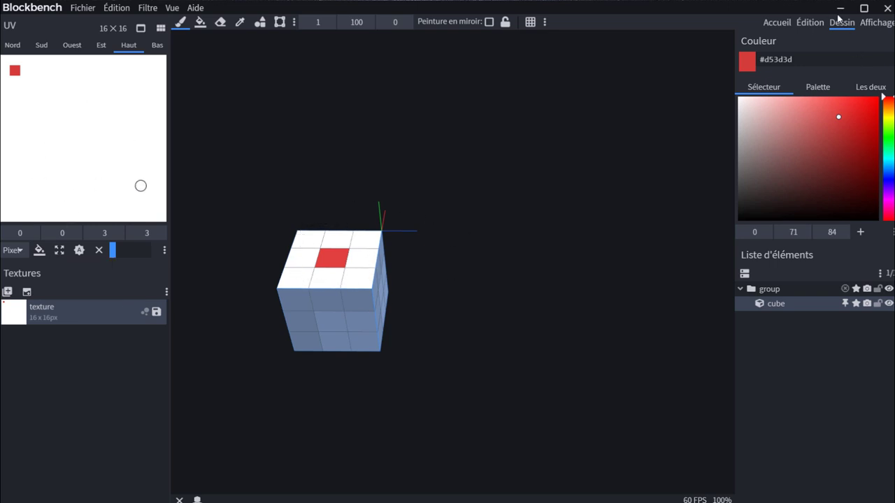
# - In Edit mode, shrink the top face's UV area to 2 × 2, enlarge it to 16 × 16, and apply the white texture to the front-facing side
pyautogui.click(811, 22)
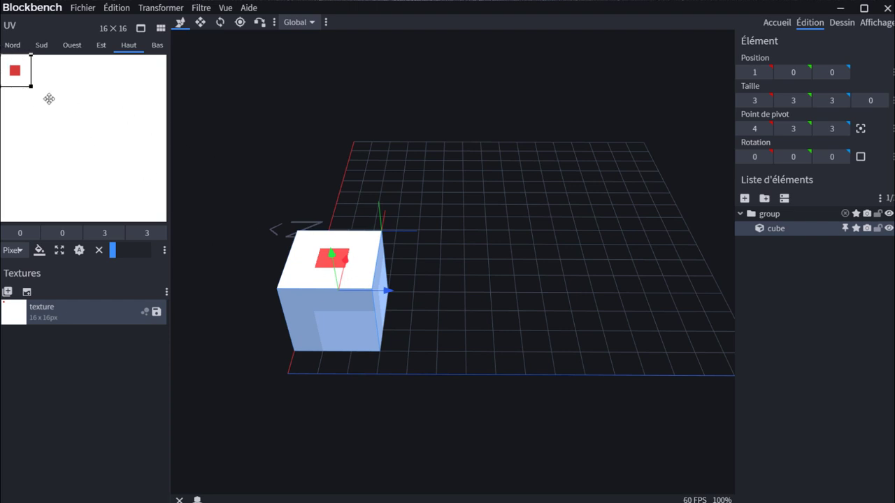
pyautogui.moveTo(30, 85); pyautogui.dragTo(24, 79)
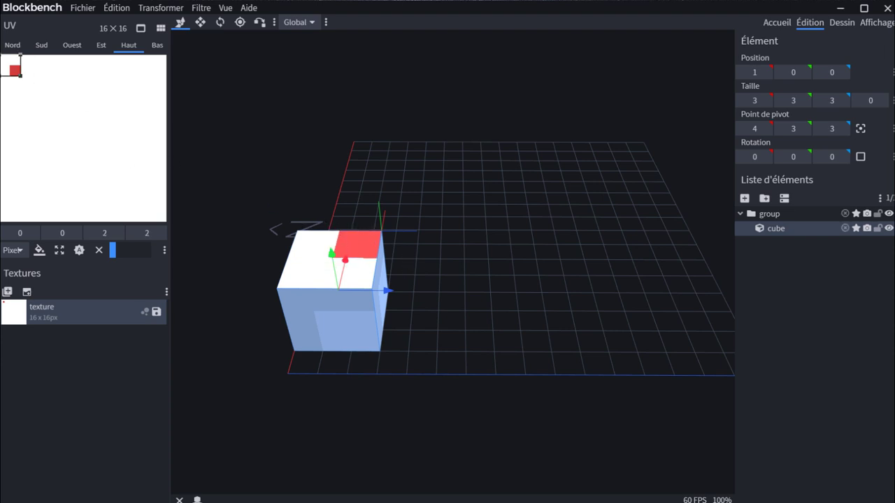
pyautogui.moveTo(25, 75); pyautogui.dragTo(202, 221)
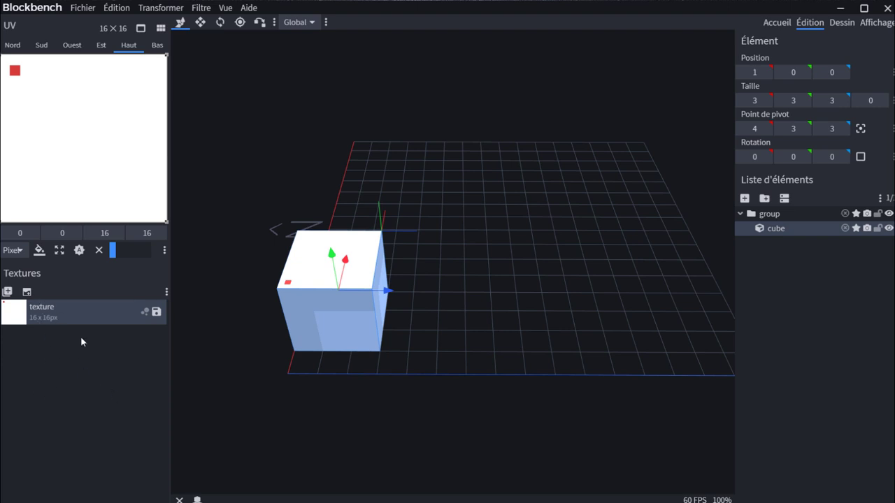
pyautogui.moveTo(14, 313); pyautogui.dragTo(361, 333)
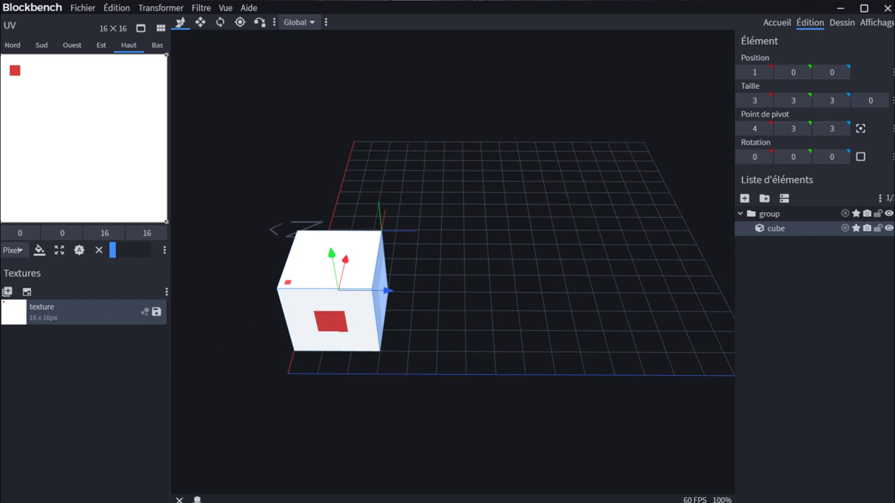
# - Create a second texture in semi-transparent dark red #6a1717 at resolution 16 and apply it to the untextured side beside the white front-facing side
pyautogui.click(26, 292)
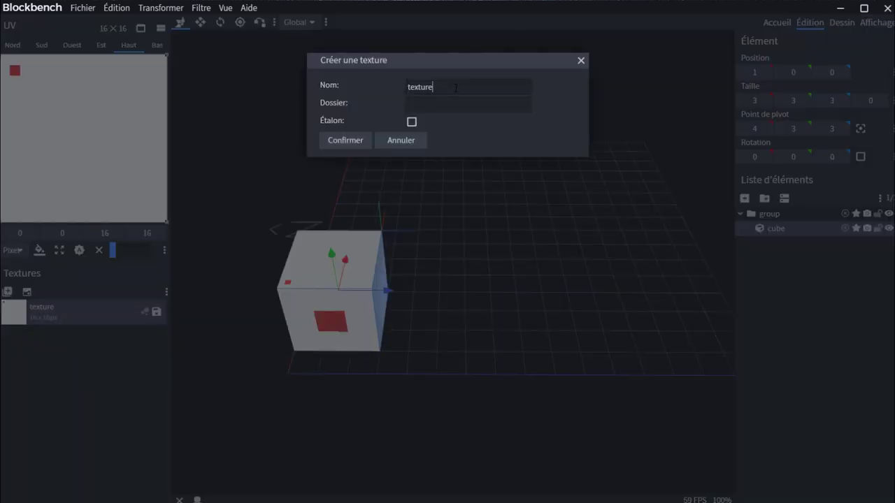
pyautogui.click(344, 141)
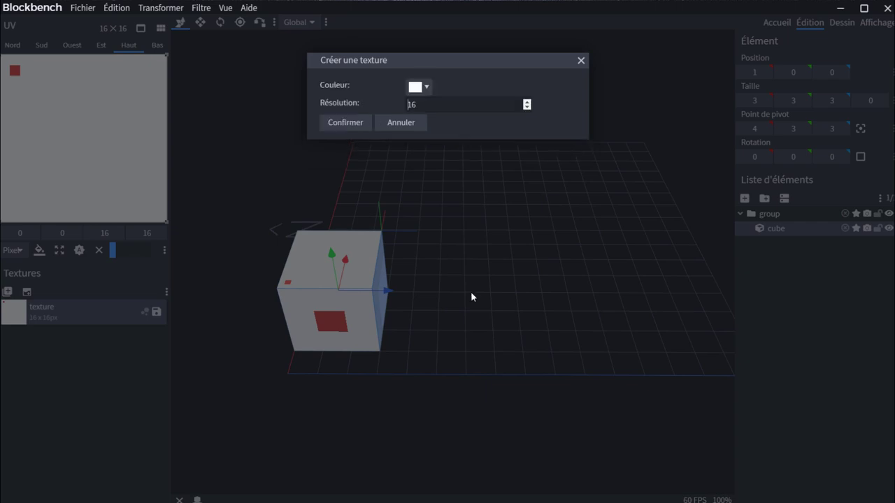
pyautogui.click(415, 87)
pyautogui.click(467, 97)
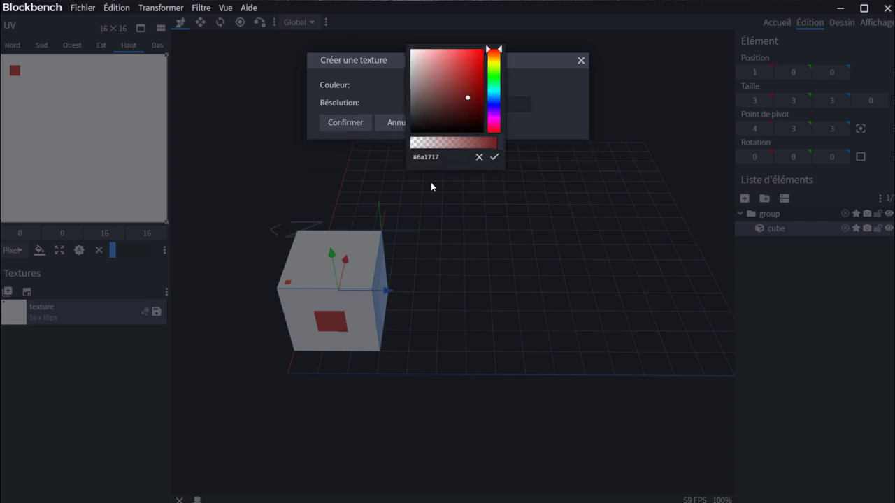
pyautogui.click(488, 148)
pyautogui.click(489, 168)
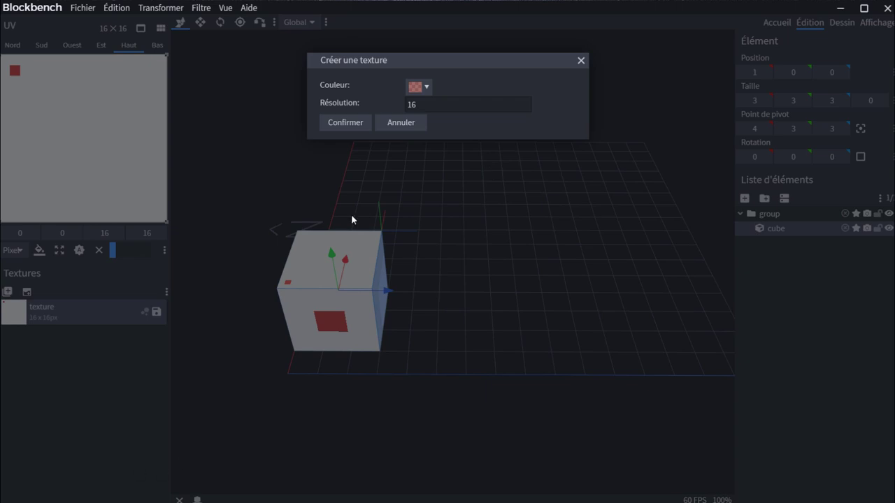
pyautogui.click(337, 124)
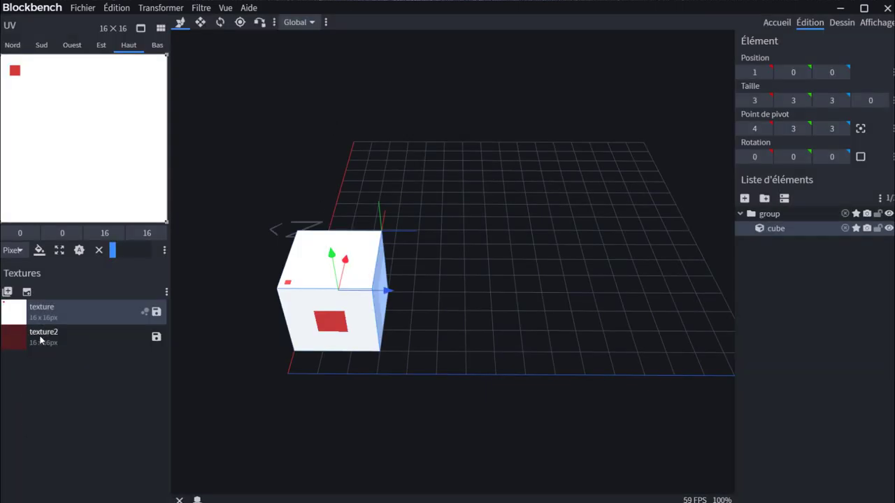
pyautogui.moveTo(40, 340); pyautogui.dragTo(388, 316)
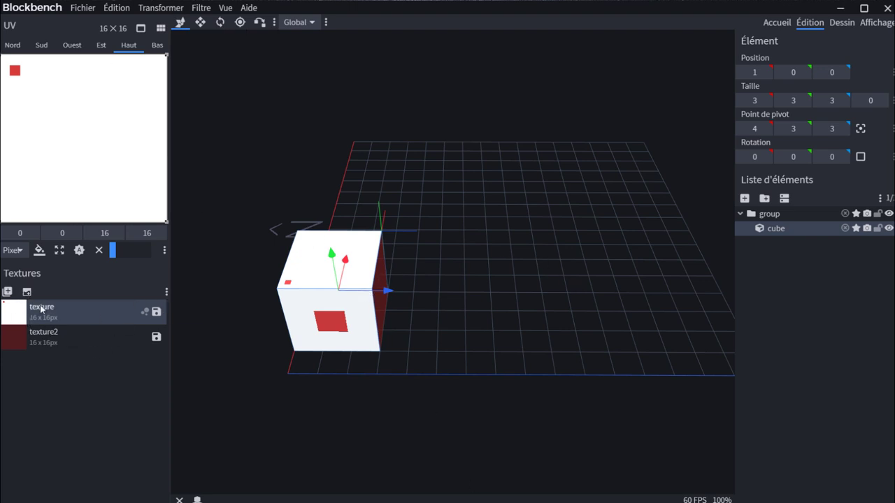
pyautogui.moveTo(576, 373); pyautogui.dragTo(548, 294)
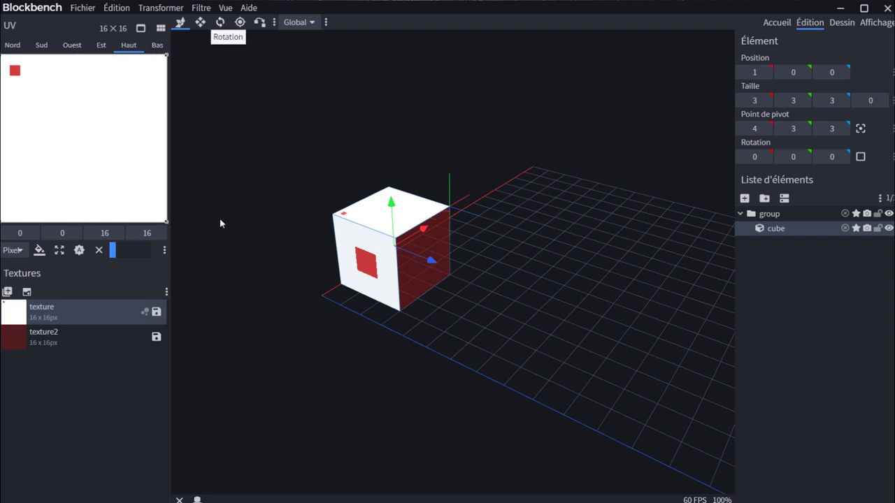
# - View the project settings without changing them, and open and close the enlarged UV editor
pyautogui.click(105, 28)
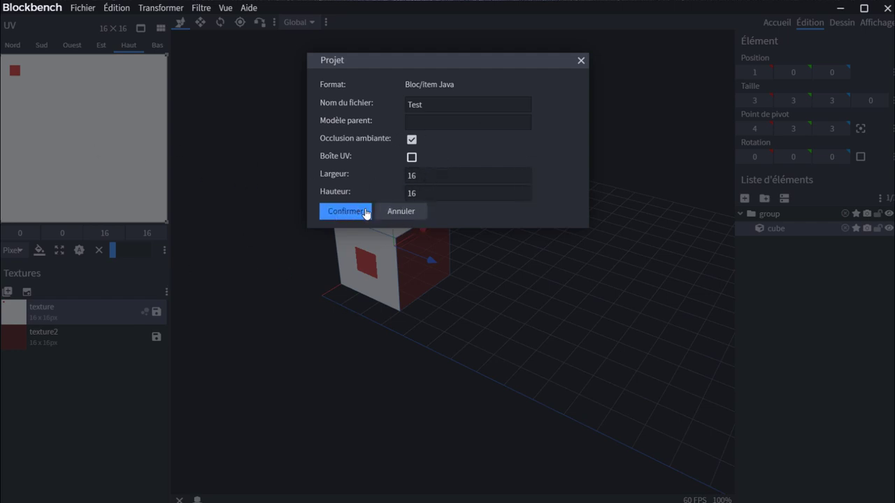
pyautogui.click(397, 210)
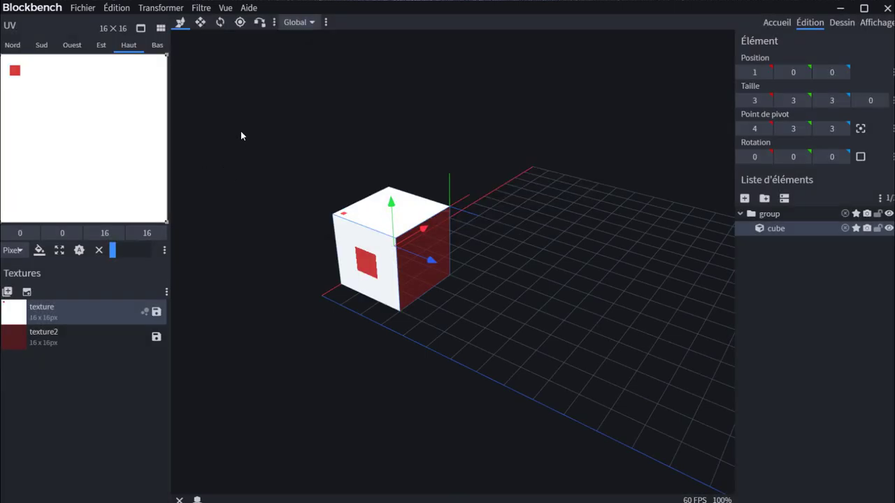
pyautogui.click(141, 28)
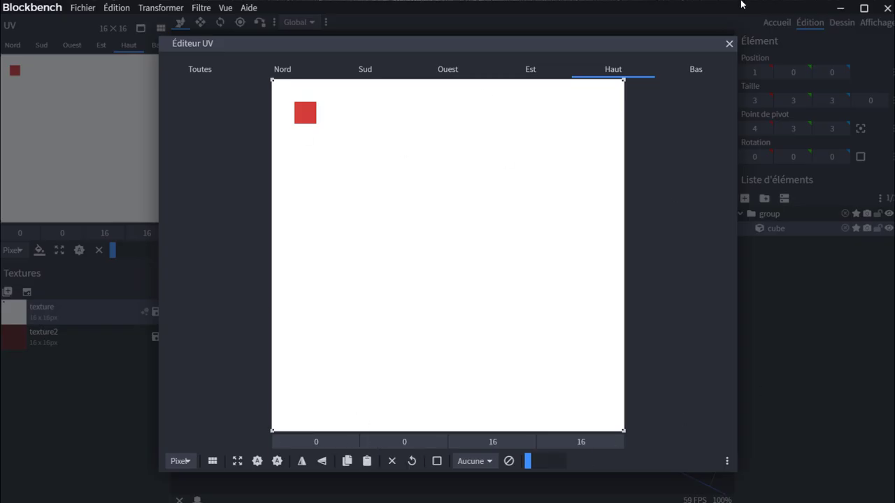
pyautogui.click(729, 44)
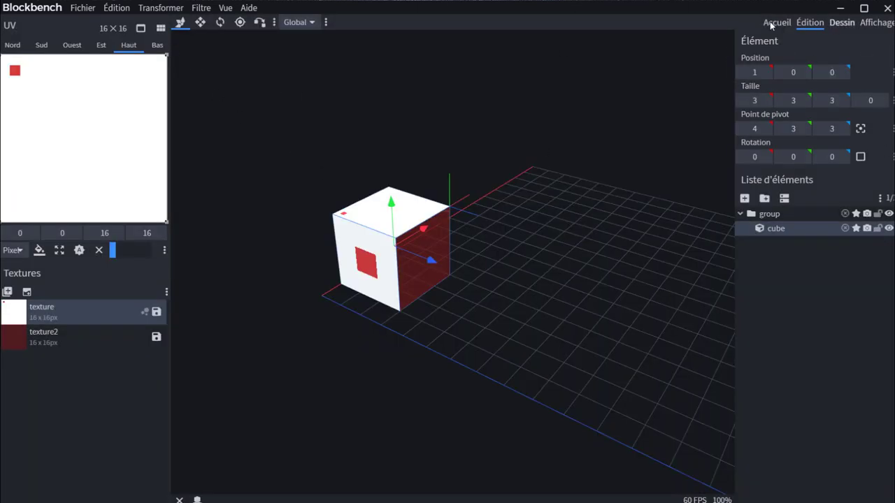
pyautogui.click(152, 64)
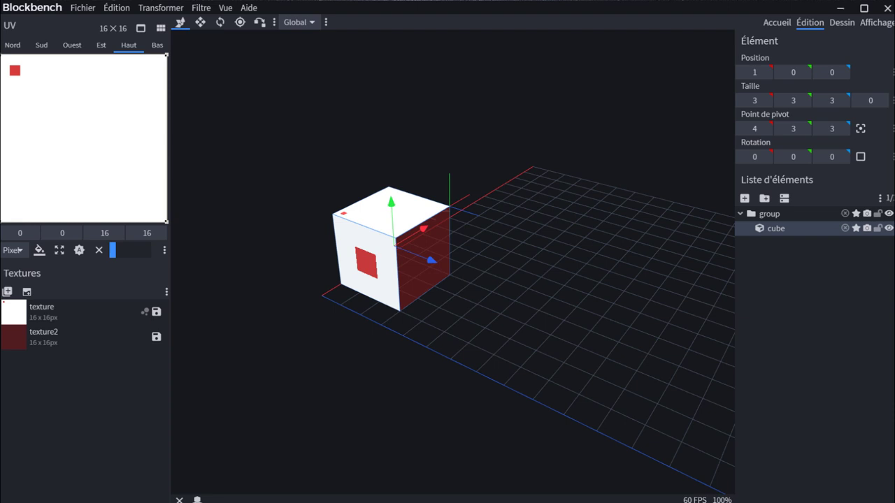
# - Review the texture options and apply the dark red texture2 to all faces of the cube
pyautogui.rightClick(33, 335)
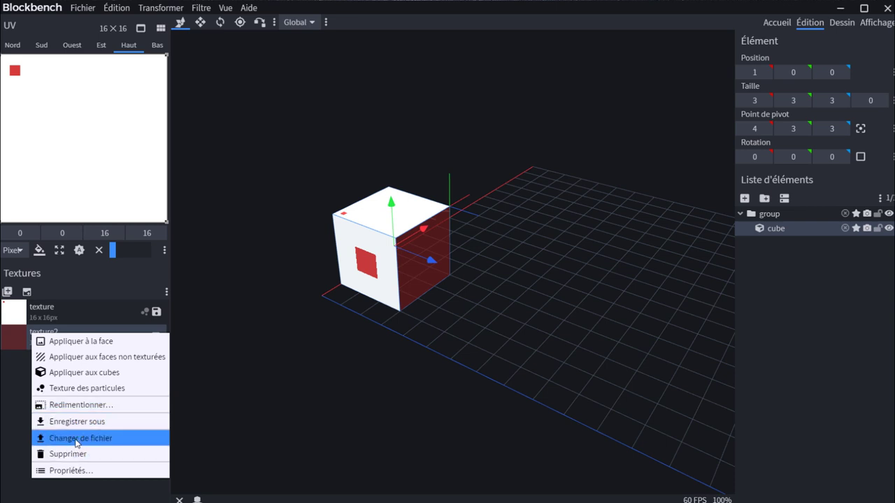
pyautogui.rightClick(74, 343)
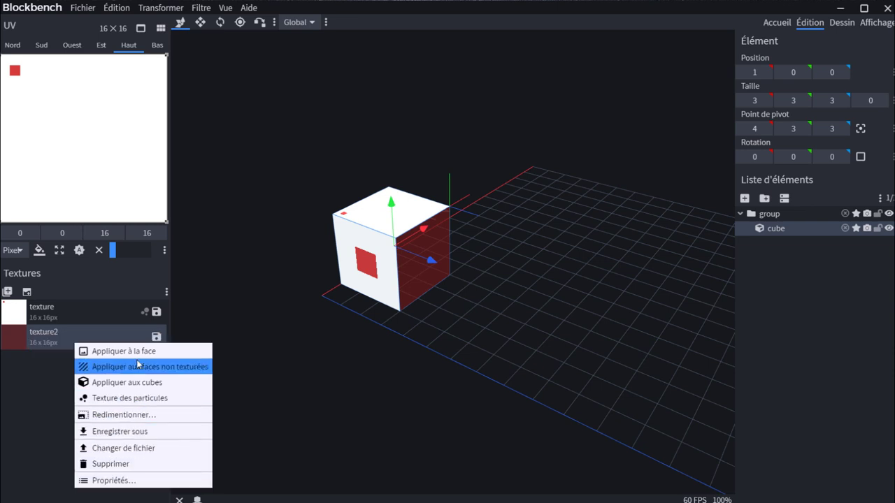
pyautogui.click(30, 397)
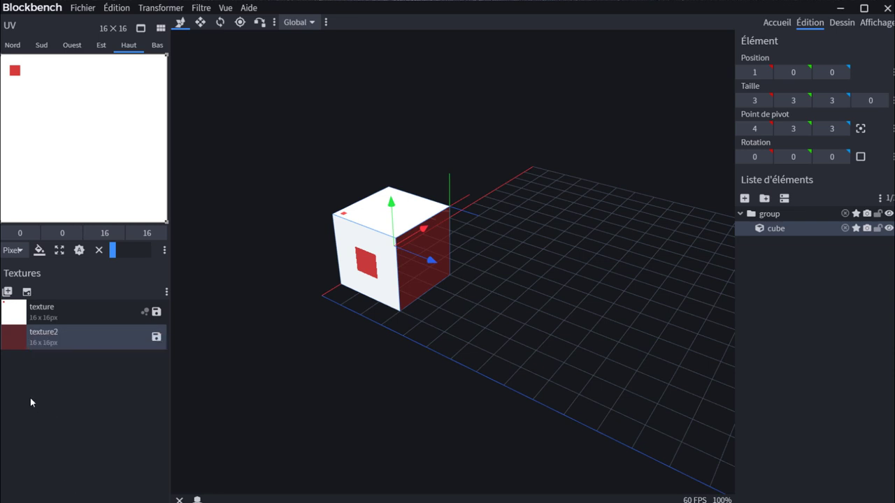
pyautogui.rightClick(67, 316)
pyautogui.rightClick(46, 343)
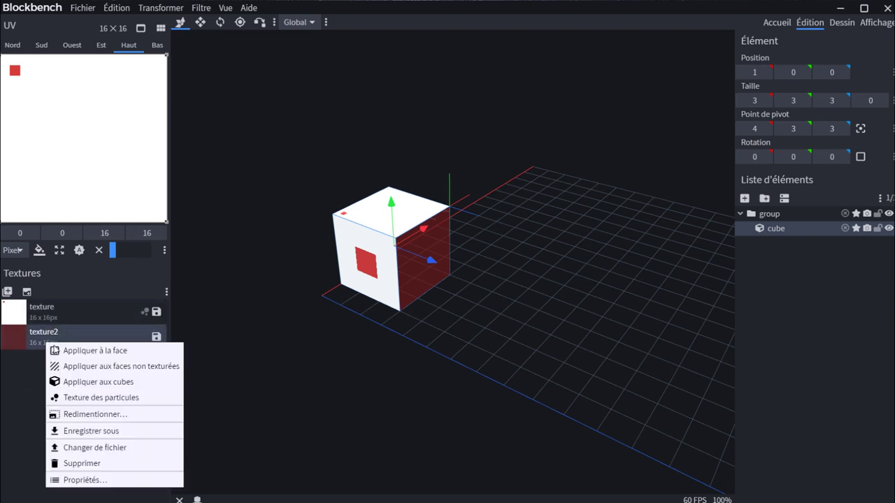
pyautogui.click(162, 383)
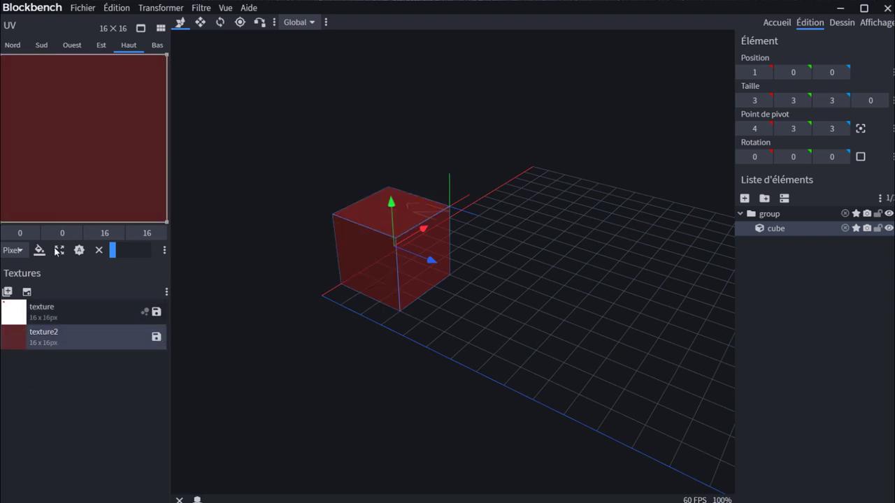
pyautogui.moveTo(469, 339); pyautogui.dragTo(589, 380)
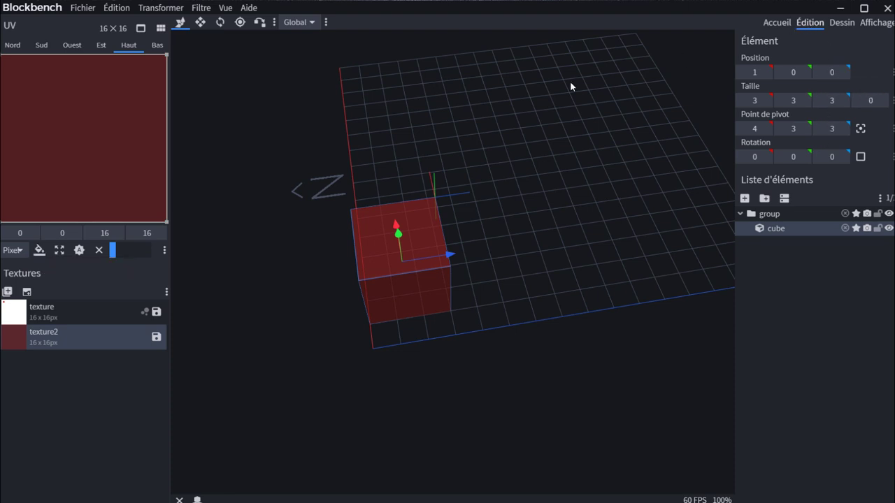
# - Switch to painting mode, set the color to blue #364a84, and brush a freehand curve on the cube's top face
pyautogui.click(842, 22)
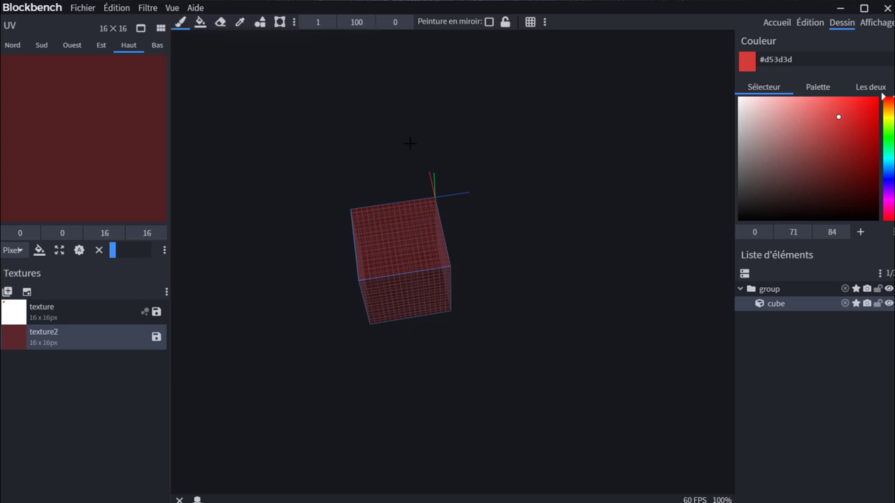
pyautogui.scroll(2, 399, 280)
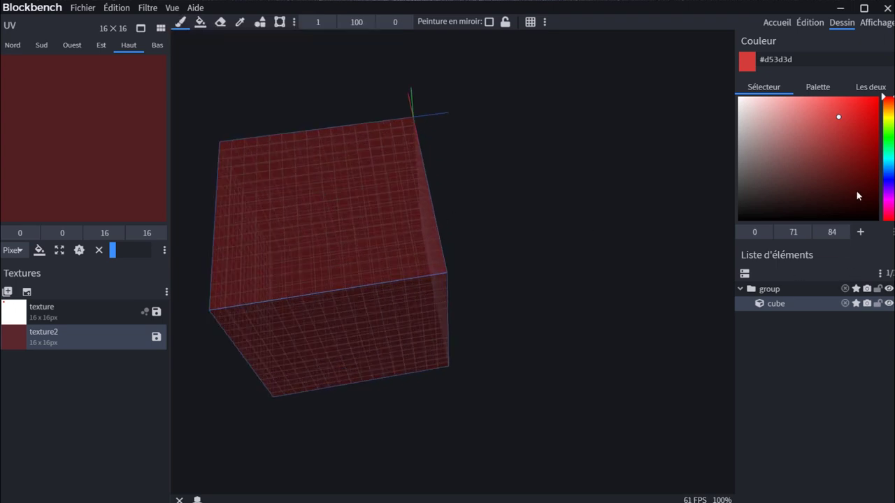
pyautogui.click(885, 174)
pyautogui.click(821, 157)
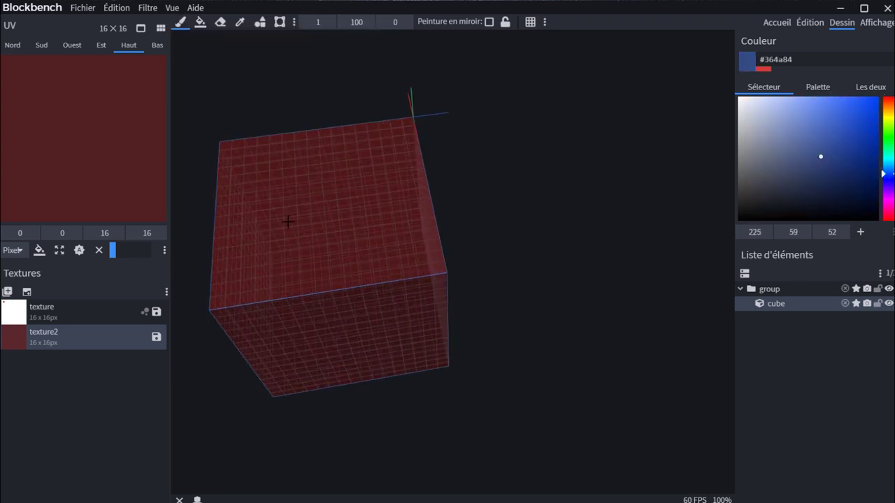
pyautogui.moveTo(303, 179)
pyautogui.mouseDown()
pyautogui.moveTo(273, 212)
pyautogui.moveTo(293, 239)
pyautogui.moveTo(363, 239)
pyautogui.moveTo(394, 208)
pyautogui.moveTo(391, 165)
pyautogui.mouseUp()
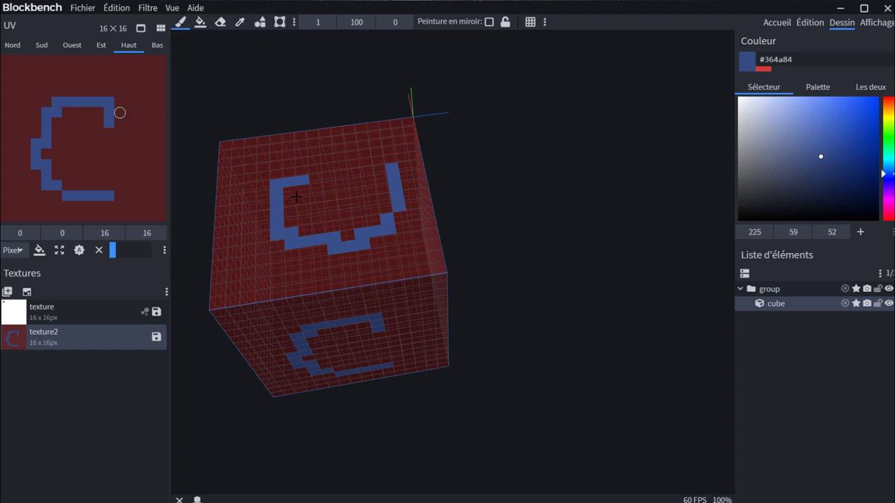
pyautogui.click(270, 179)
pyautogui.moveTo(270, 179)
pyautogui.mouseDown()
pyautogui.moveTo(262, 181)
pyautogui.moveTo(304, 176)
pyautogui.mouseUp()
# - Erase one end of the blue curve and repaint the gap with dark red #6a1717 sampled from the face
pyautogui.click(221, 22)
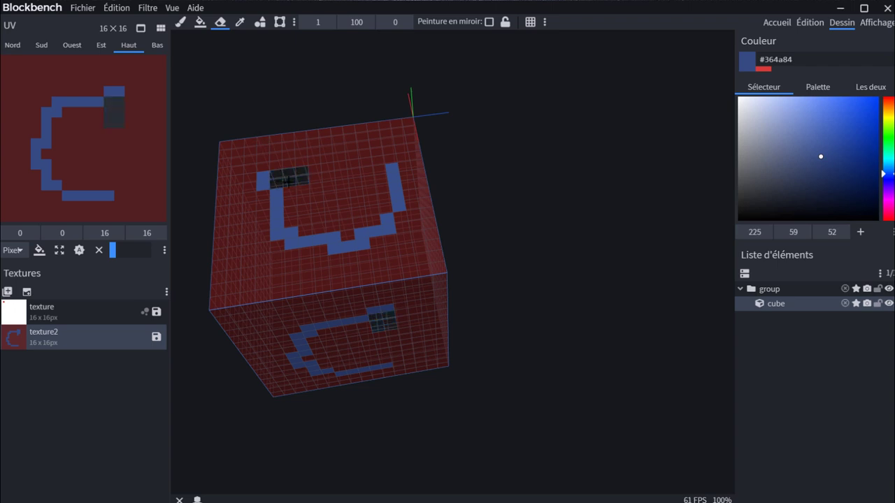
pyautogui.click(265, 176)
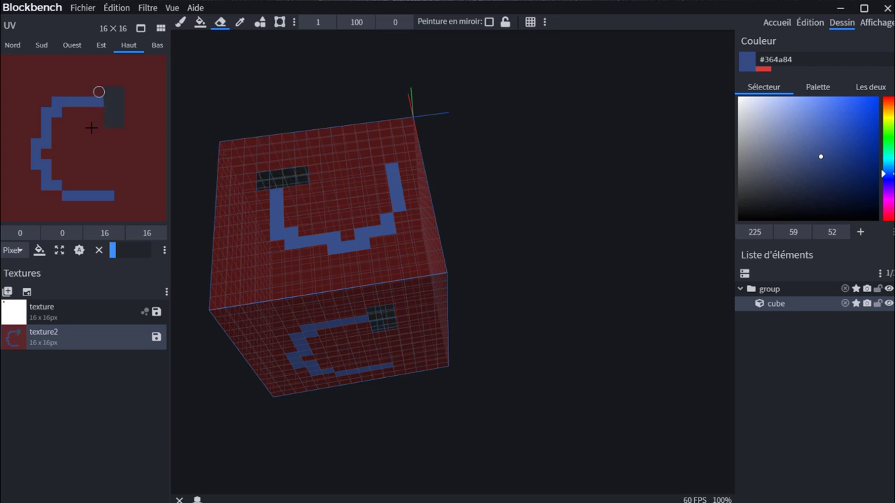
pyautogui.click(241, 23)
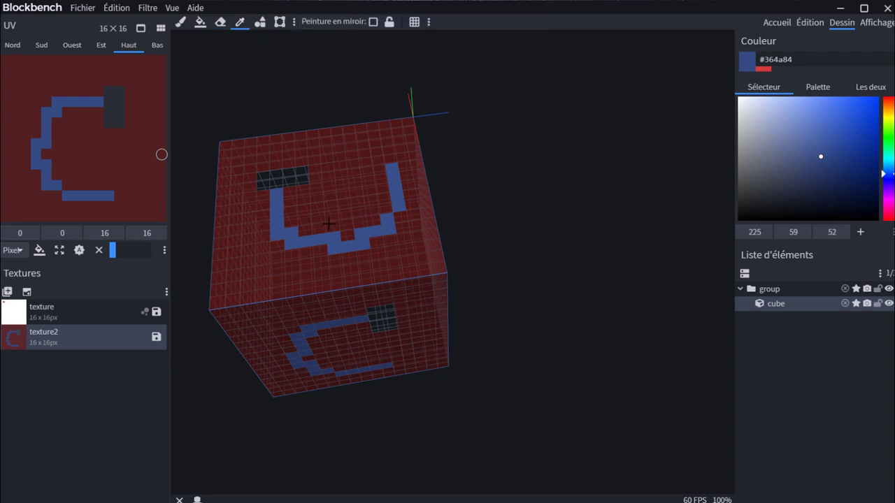
pyautogui.click(325, 172)
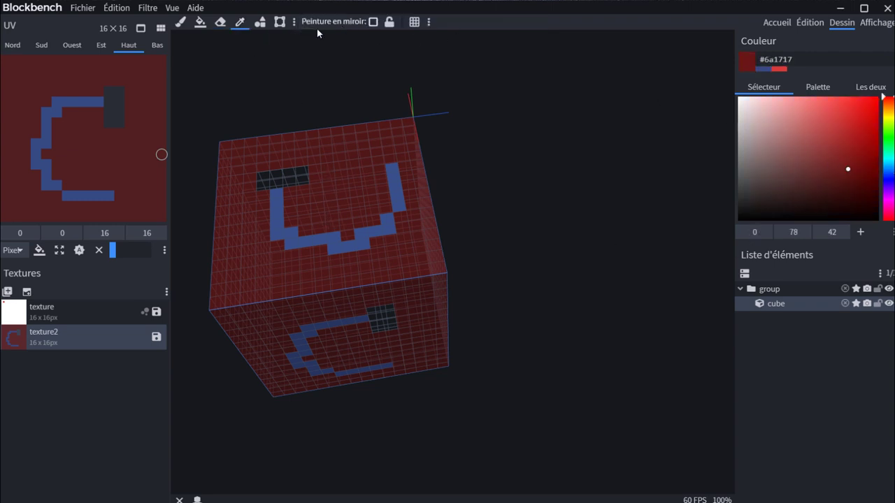
pyautogui.click(181, 22)
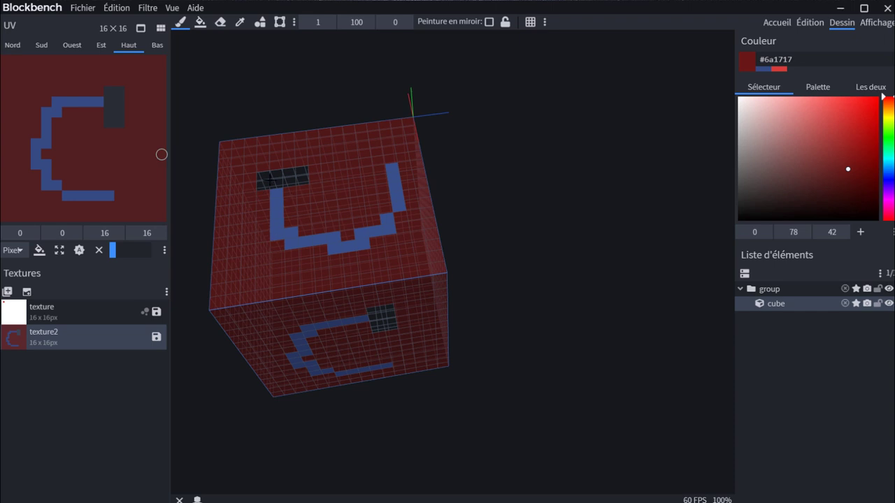
pyautogui.click(262, 180)
pyautogui.moveTo(266, 180); pyautogui.dragTo(311, 173)
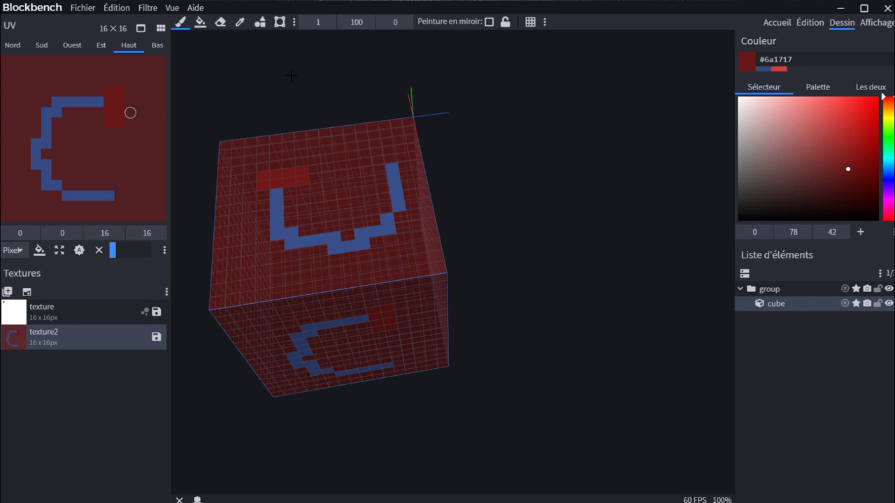
# - Draw a filled rectangle of about 12 × 14 pixels in blue #173e6a over the center of the top face
pyautogui.click(261, 23)
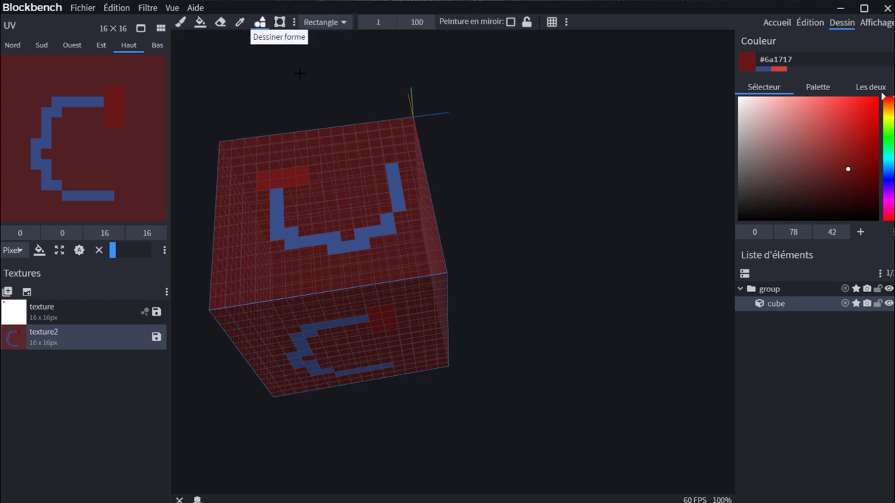
pyautogui.click(890, 170)
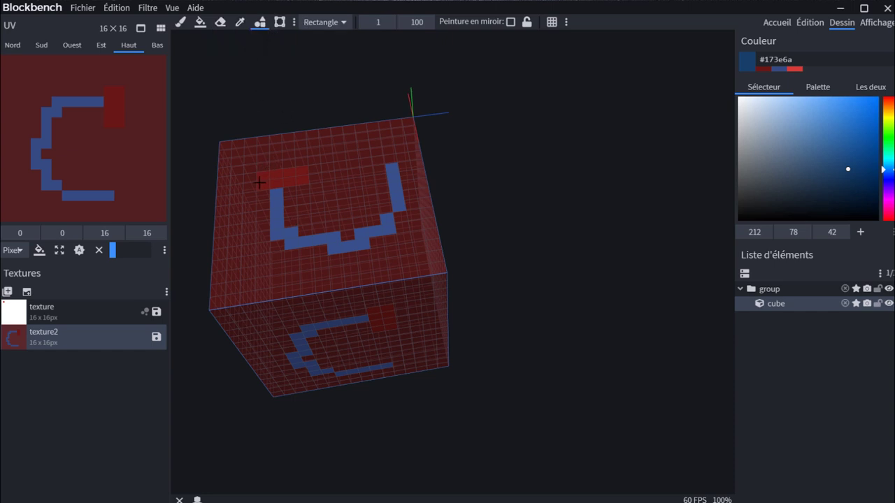
pyautogui.moveTo(235, 164); pyautogui.dragTo(420, 249)
# - Draw a hollow rectangle of about 8 × 10 pixels in purple #6a1755 inside the blue rectangle
pyautogui.click(325, 22)
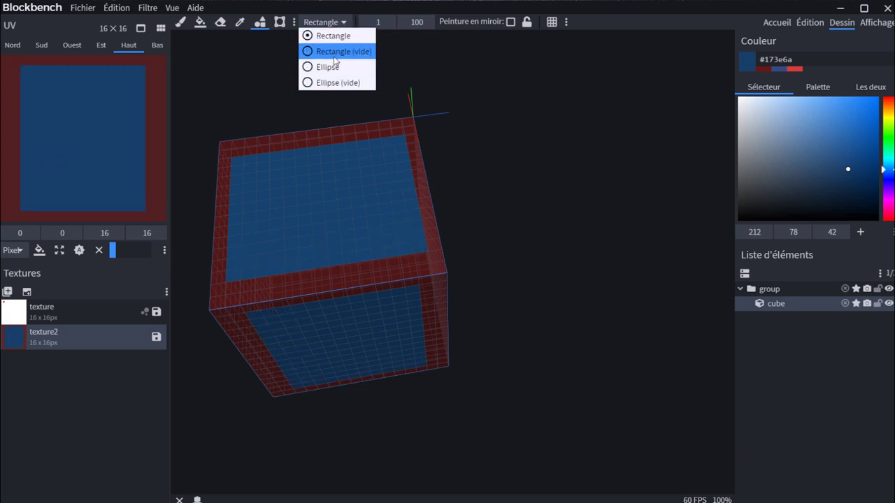
pyautogui.click(330, 52)
pyautogui.moveTo(886, 170); pyautogui.dragTo(886, 205)
pyautogui.moveTo(261, 166); pyautogui.dragTo(389, 232)
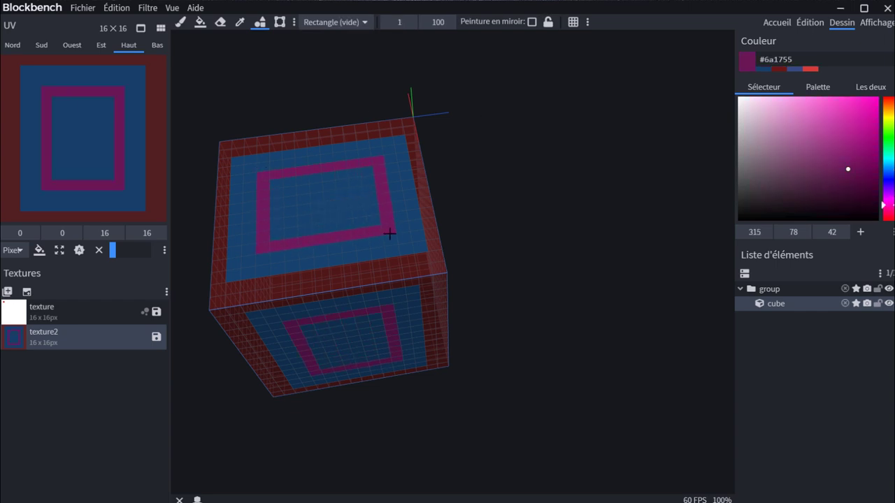
# - Draw a large filled ellipse in green #376a17 over one corner of the top face
pyautogui.click(328, 21)
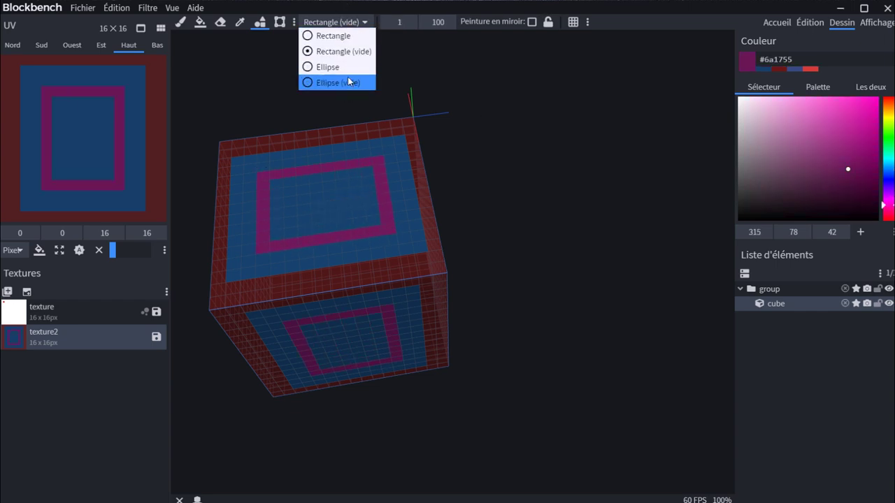
pyautogui.click(344, 70)
pyautogui.moveTo(887, 205); pyautogui.dragTo(886, 130)
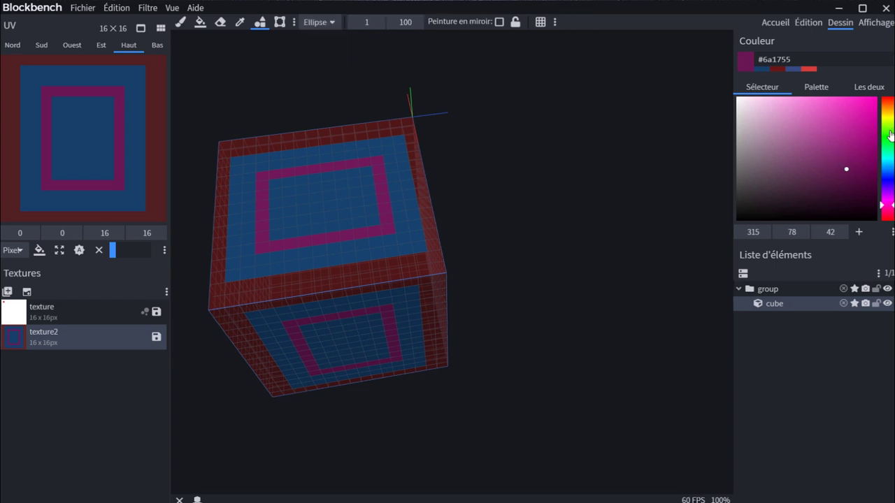
pyautogui.moveTo(252, 164); pyautogui.dragTo(333, 220)
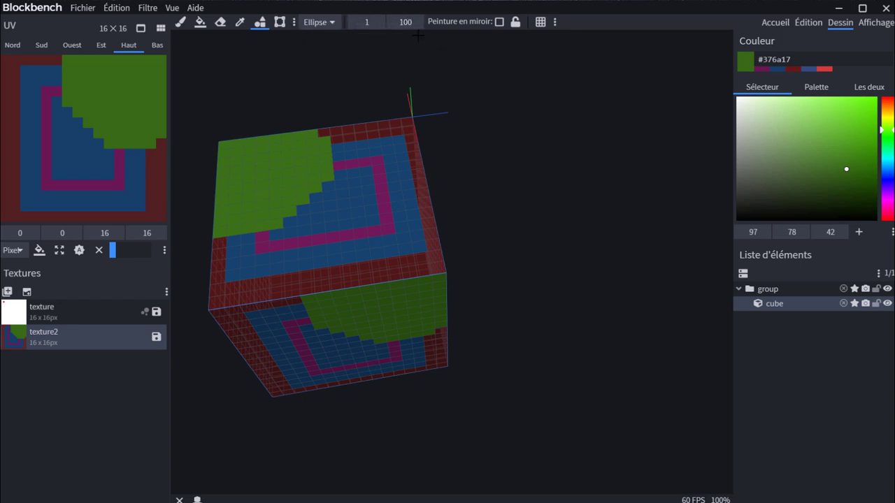
# - Overlay a large #171e6a ellipse at opacity 40 on the top face, and try brushing #6a1742 with mirror painting enabled
pyautogui.click(887, 178)
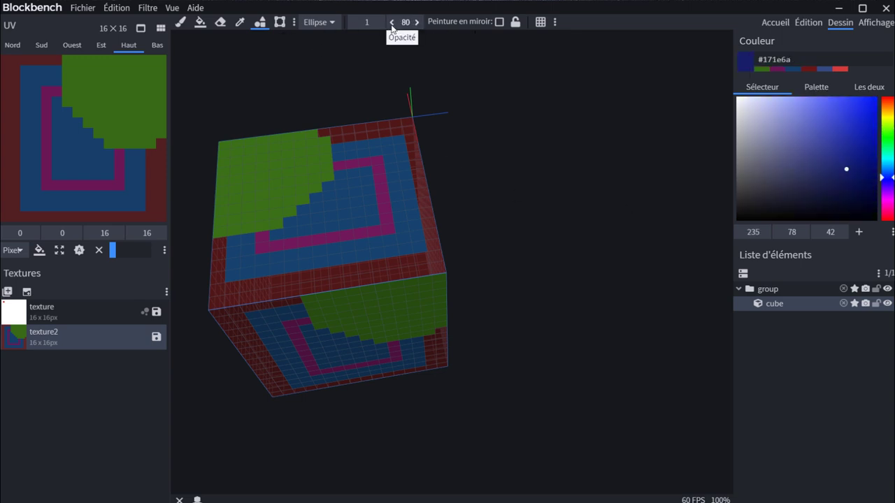
pyautogui.moveTo(272, 200); pyautogui.dragTo(402, 246)
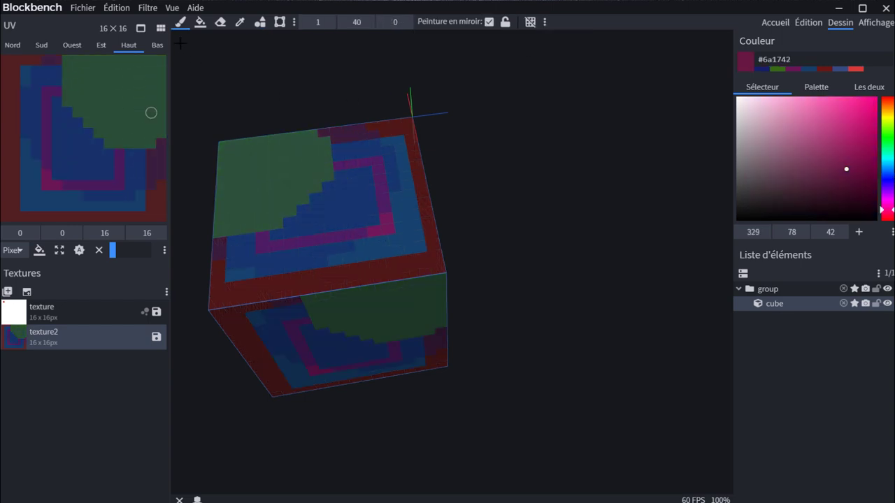
pyautogui.moveTo(310, 156)
pyautogui.mouseDown()
pyautogui.moveTo(368, 217)
pyautogui.moveTo(388, 210)
pyautogui.moveTo(364, 218)
pyautogui.mouseUp()
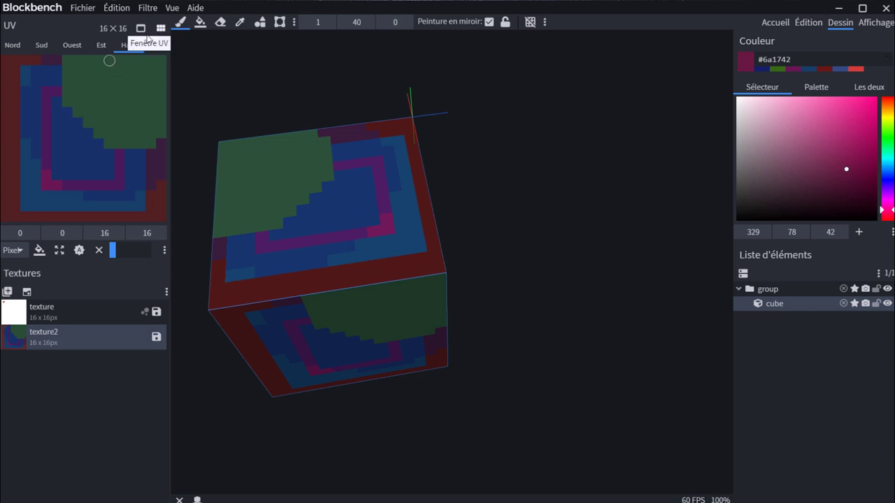
pyautogui.click(114, 8)
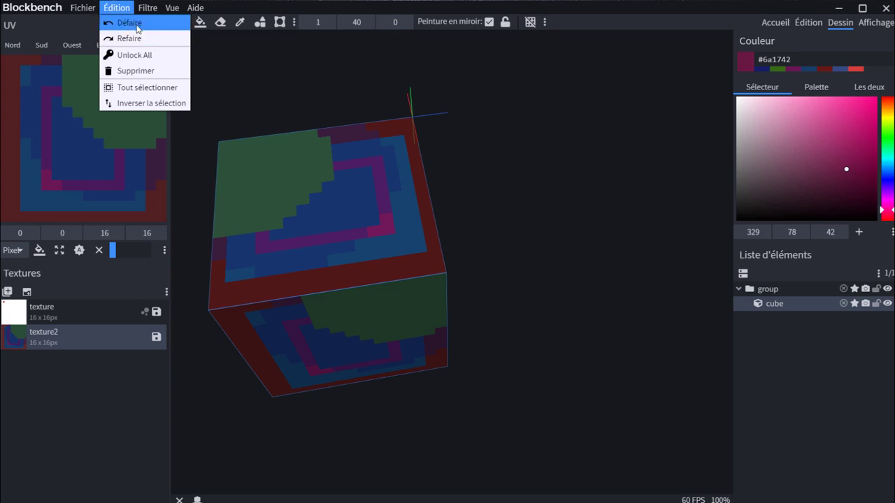
pyautogui.moveTo(147, 7)
pyautogui.click(680, 260)
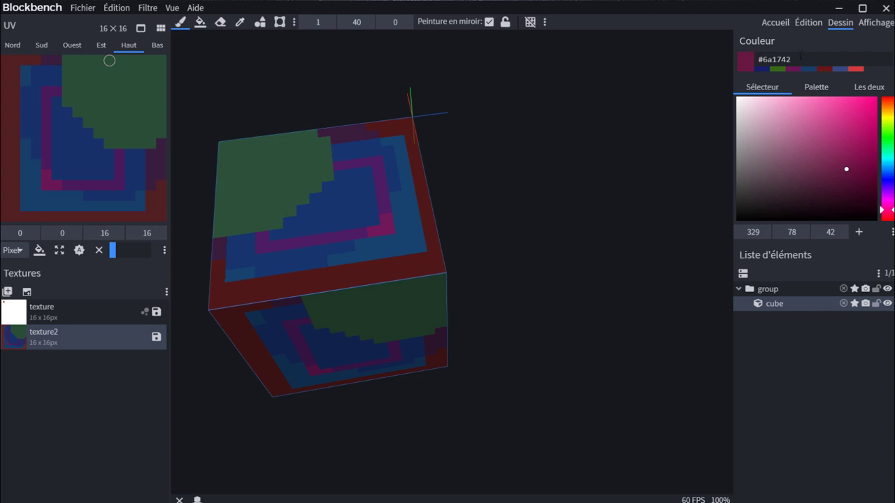
# - Look at the color palette, choose bright green #5fe10e in the color picker, and add it to the palette
pyautogui.click(816, 87)
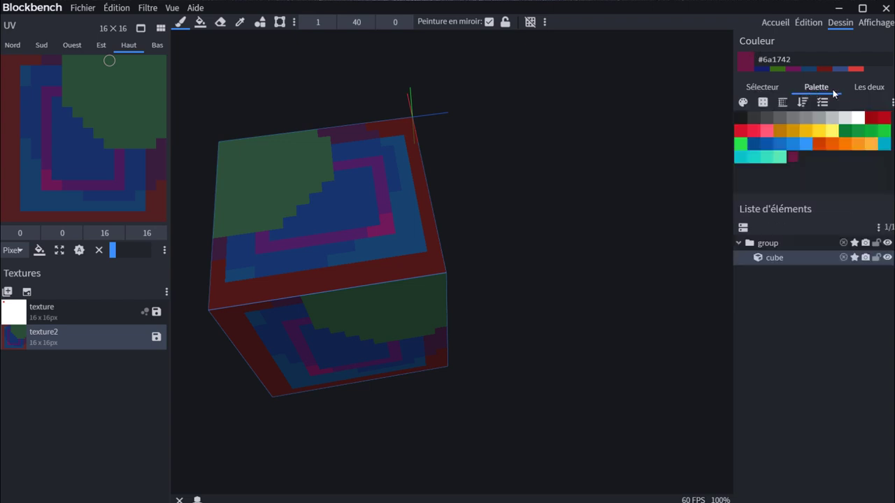
pyautogui.click(762, 88)
pyautogui.click(850, 122)
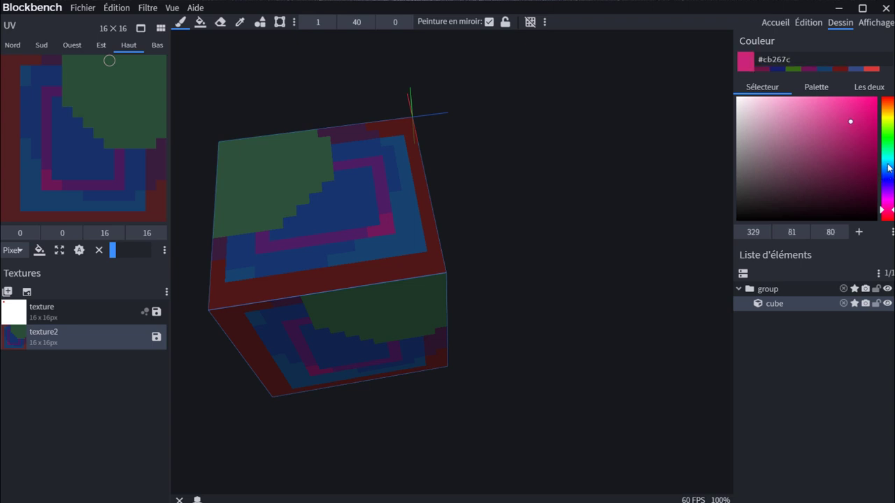
pyautogui.click(886, 130)
pyautogui.moveTo(861, 117)
pyautogui.mouseDown()
pyautogui.moveTo(873, 119)
pyautogui.moveTo(868, 111)
pyautogui.mouseUp()
pyautogui.click(858, 232)
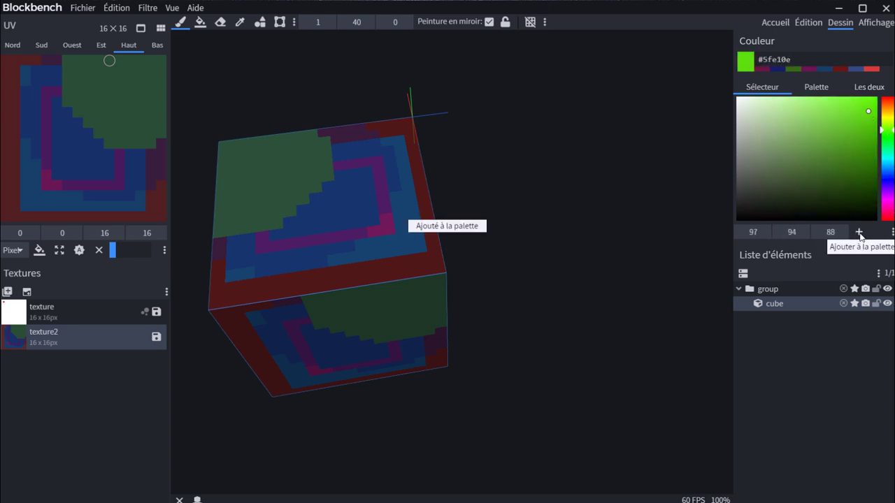
# - Try several palette swatches, reselect the added green #5fe10e, and show the color picker and palette together
pyautogui.click(816, 87)
pyautogui.click(792, 157)
pyautogui.click(805, 158)
pyautogui.click(779, 143)
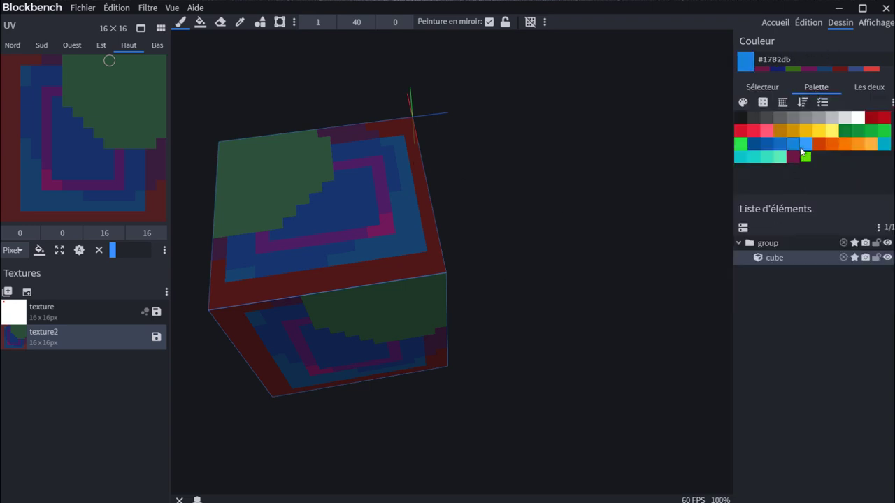
pyautogui.click(754, 130)
pyautogui.click(805, 157)
pyautogui.click(869, 88)
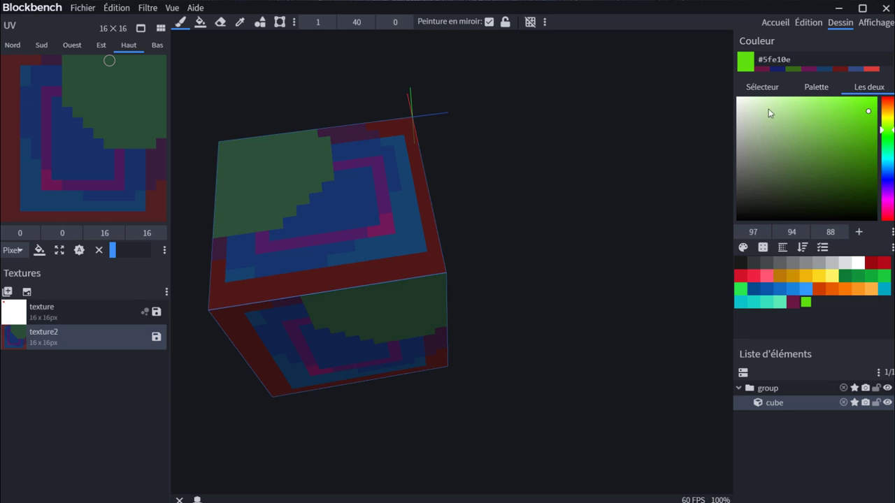
# - Switch to display mode, browse the hand placements, and preview the third-person right-hand placement on the armor stand reference model
pyautogui.click(877, 22)
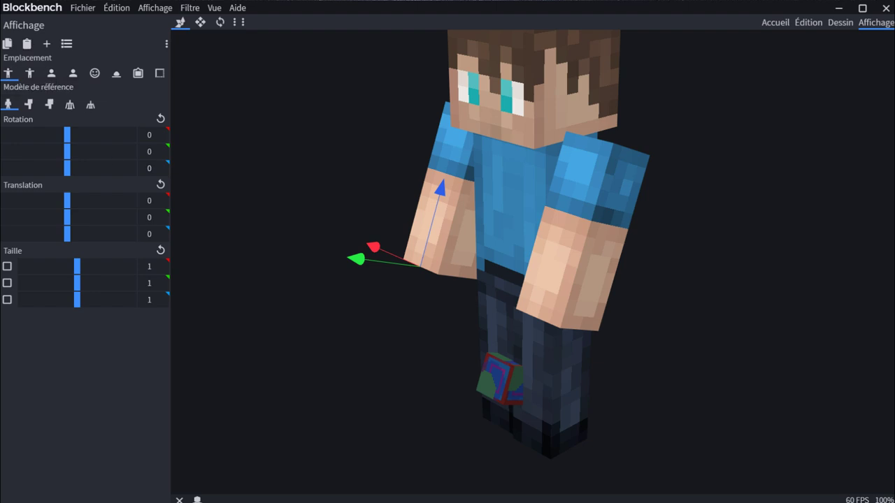
pyautogui.click(30, 71)
pyautogui.click(51, 73)
pyautogui.click(17, 74)
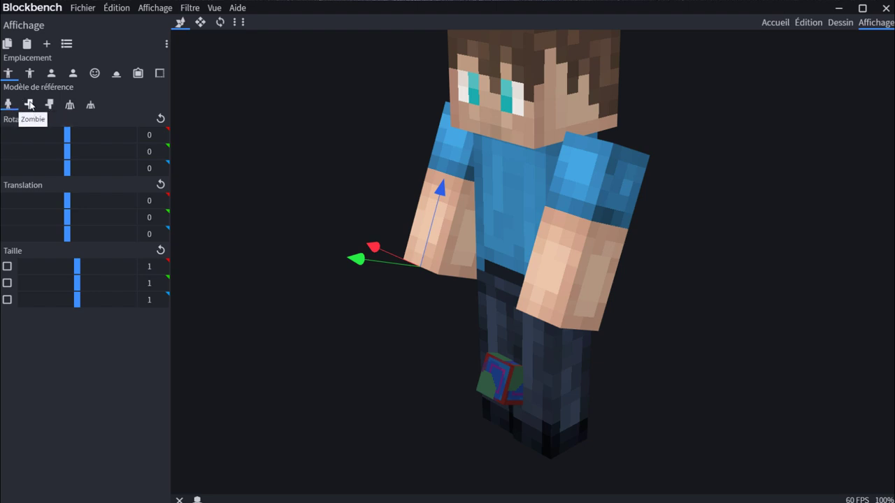
pyautogui.click(70, 105)
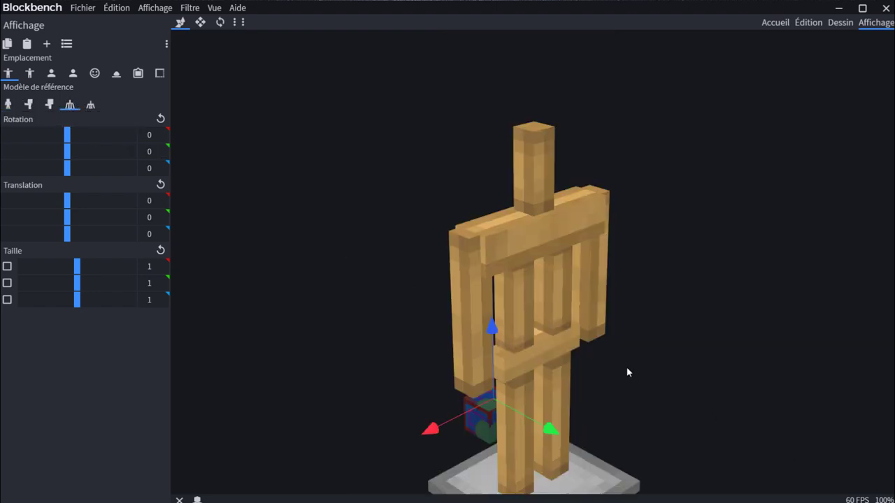
# - Set the X rotation of the first-person right-hand placement to 20
pyautogui.click(50, 75)
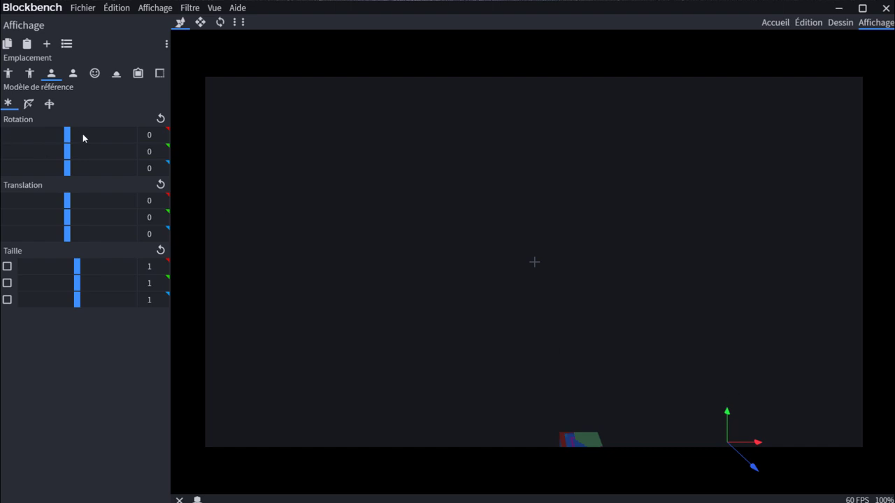
pyautogui.moveTo(67, 133)
pyautogui.mouseDown()
pyautogui.moveTo(108, 142)
pyautogui.moveTo(74, 141)
pyautogui.mouseUp()
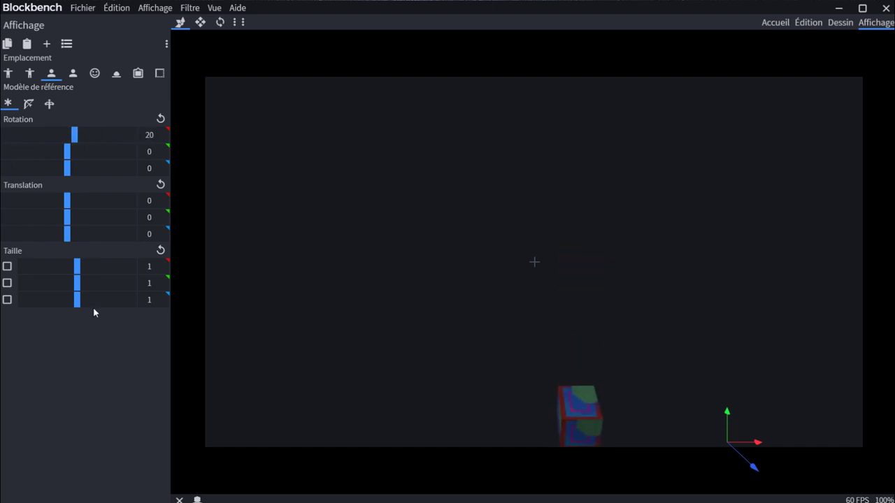
# - In the item frame placement, try raising the cube to a Y translation of 10 and reset the translation
pyautogui.click(137, 75)
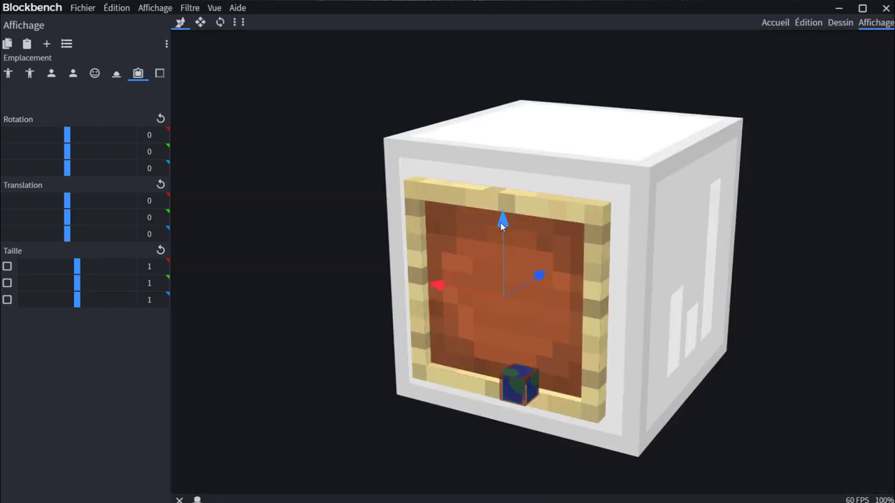
pyautogui.moveTo(500, 224); pyautogui.dragTo(501, 14)
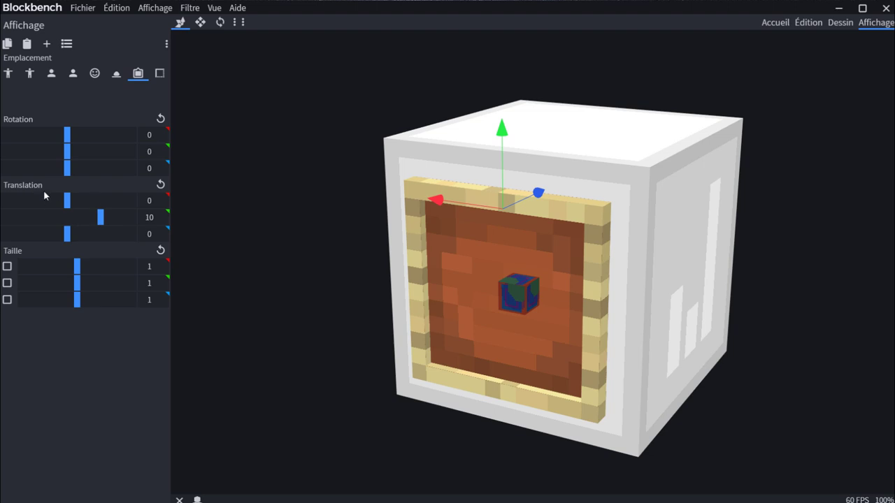
pyautogui.click(161, 184)
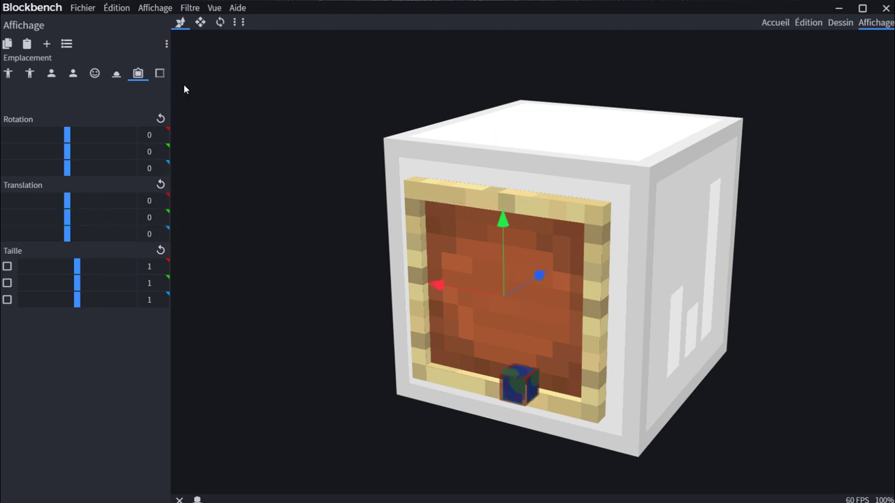
# - Preview the cube's GUI placement against the inventory and hotbar reference models
pyautogui.click(159, 74)
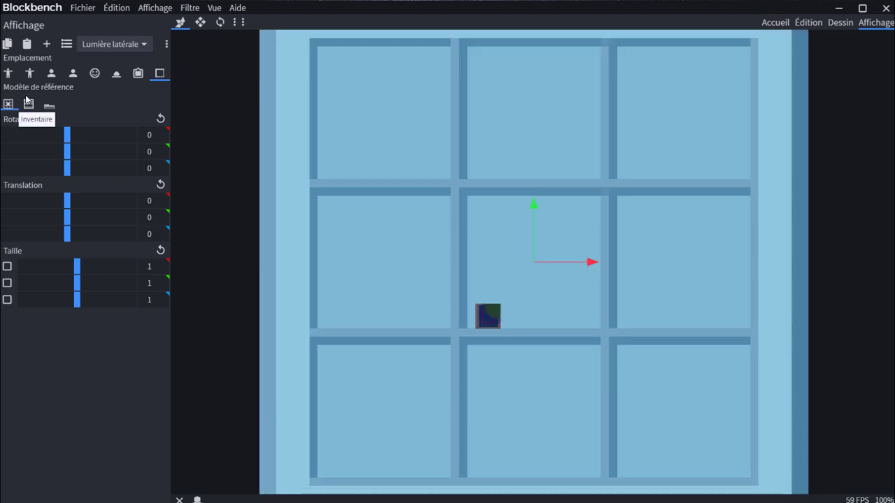
pyautogui.click(27, 102)
pyautogui.click(49, 105)
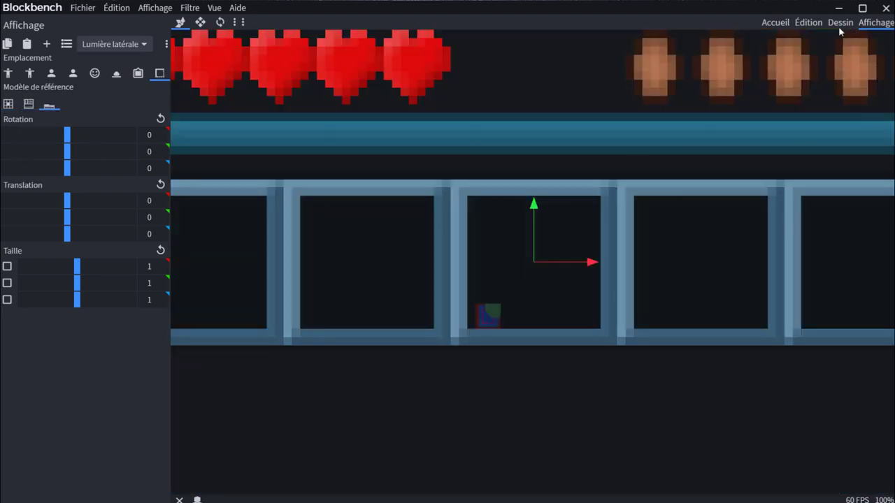
# - Return to edit mode and examine the actions available for customizing the main toolbar
pyautogui.click(809, 22)
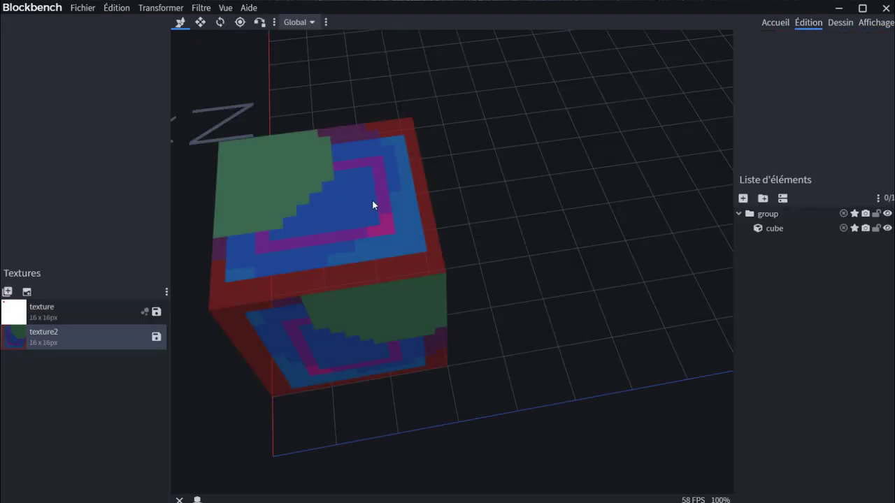
pyautogui.click(326, 25)
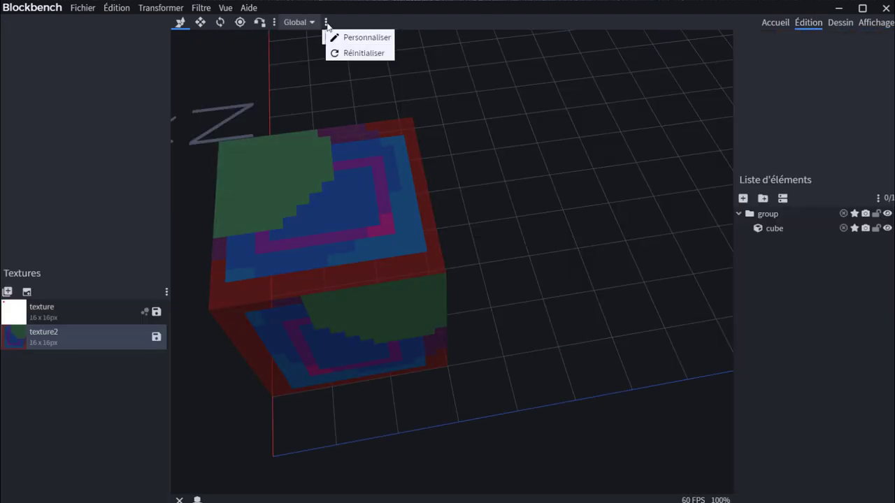
pyautogui.click(380, 40)
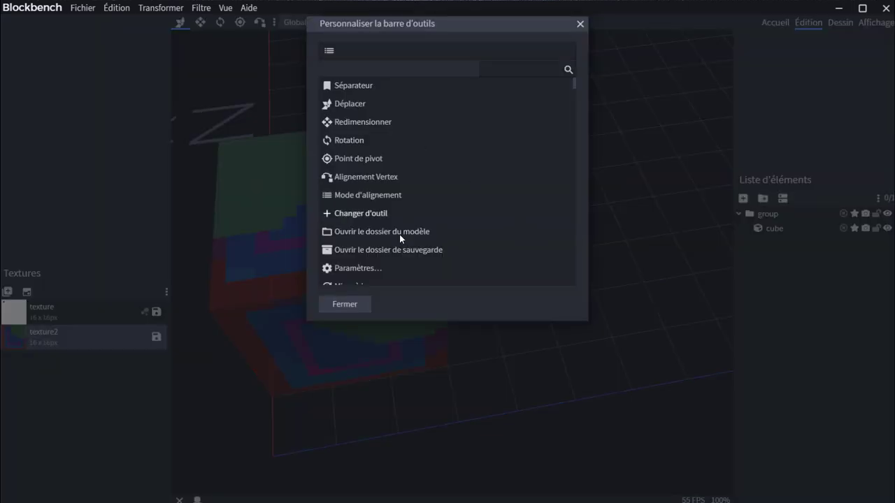
pyautogui.scroll(-5, 398, 227)
pyautogui.scroll(-15, 398, 227)
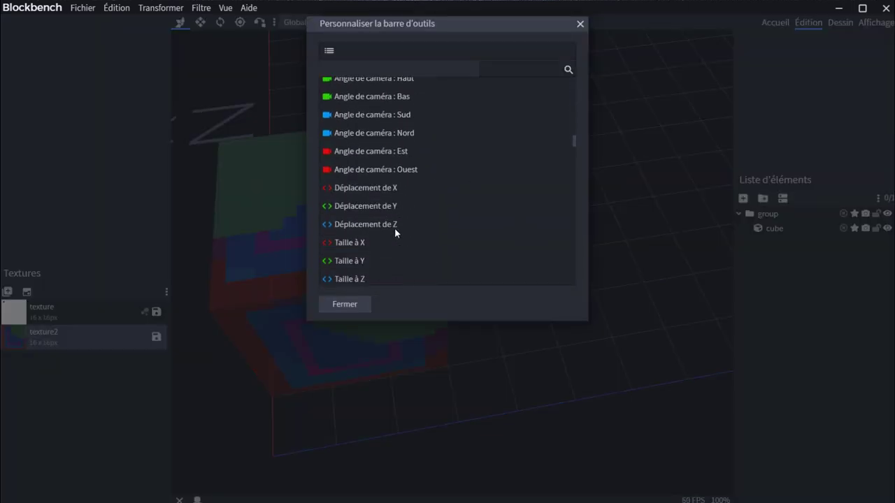
pyautogui.scroll(-15, 395, 232)
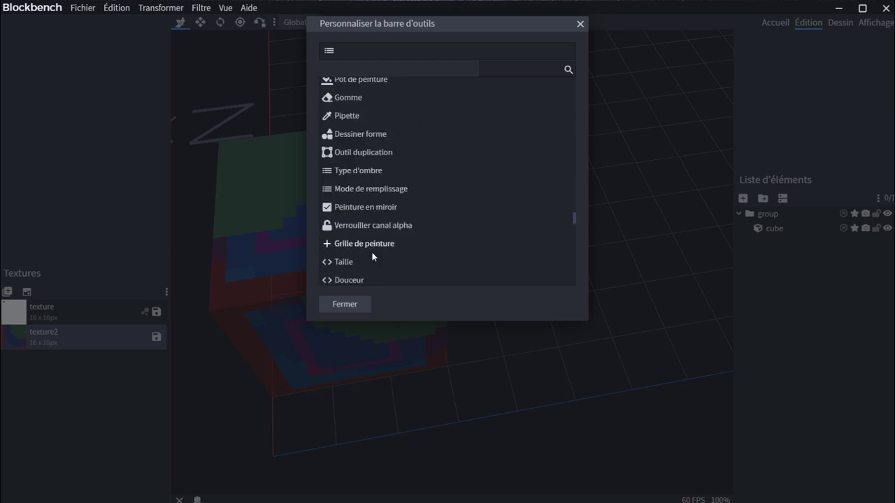
pyautogui.scroll(10, 380, 223)
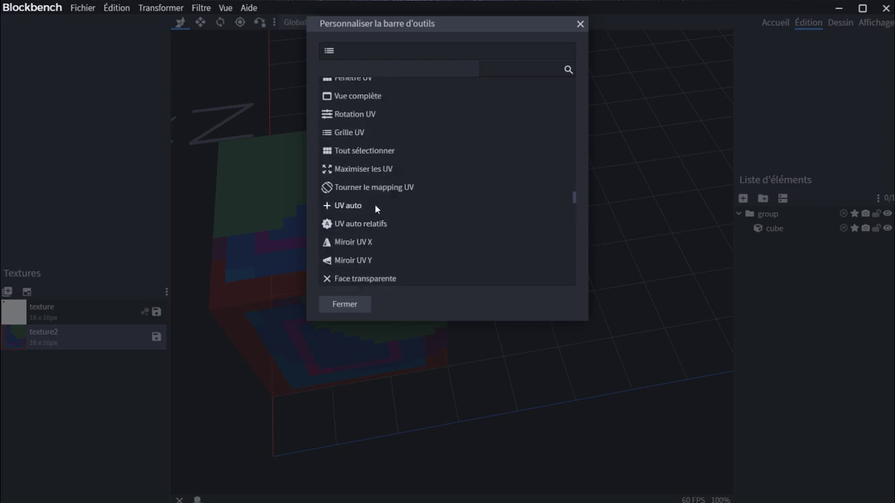
pyautogui.scroll(3, 433, 182)
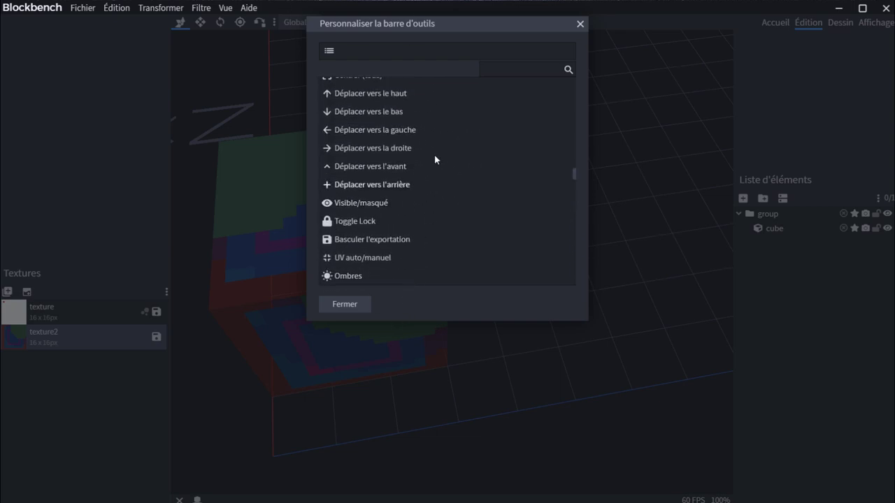
pyautogui.click(580, 24)
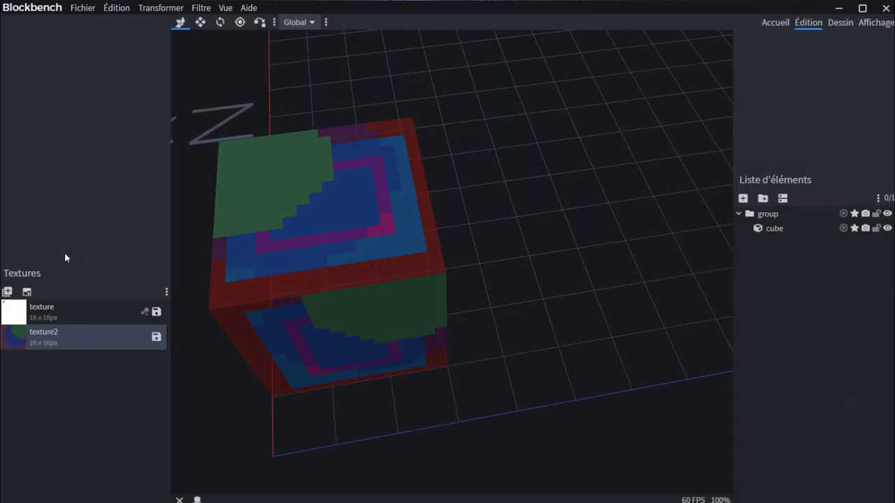
# - Add the "Déplacer vers la gauche" action to the Textures toolbar
pyautogui.click(167, 293)
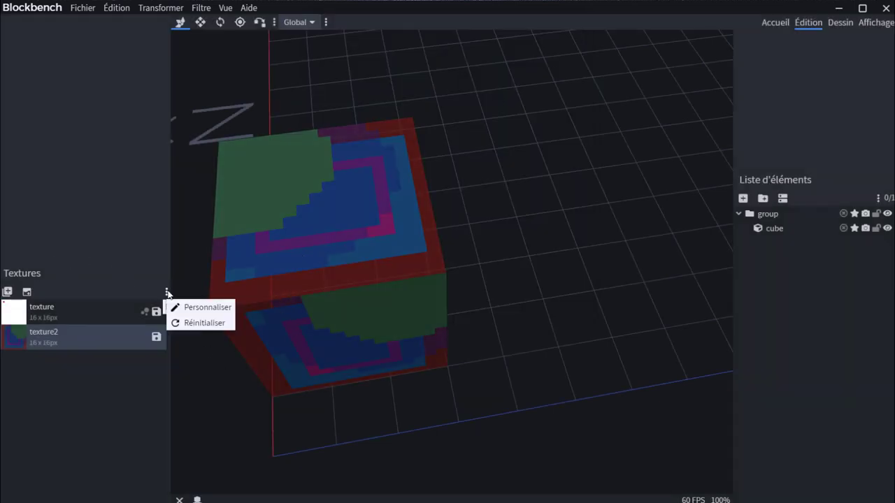
pyautogui.click(227, 309)
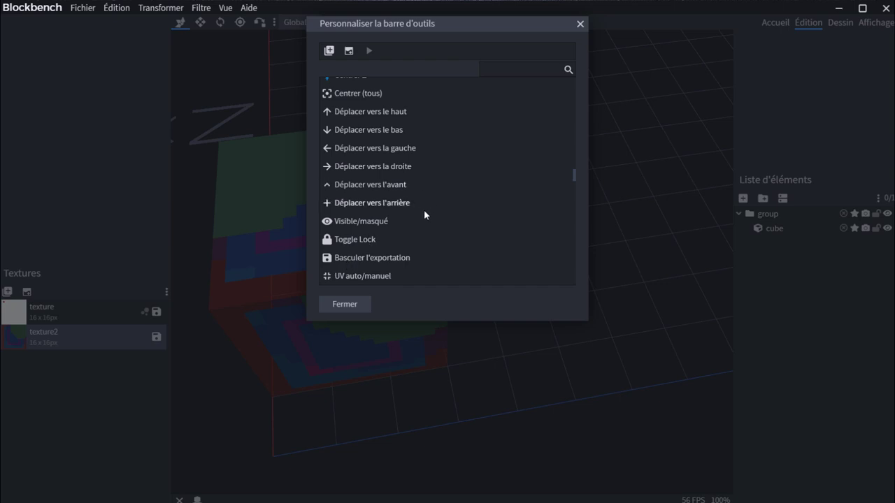
pyautogui.click(375, 151)
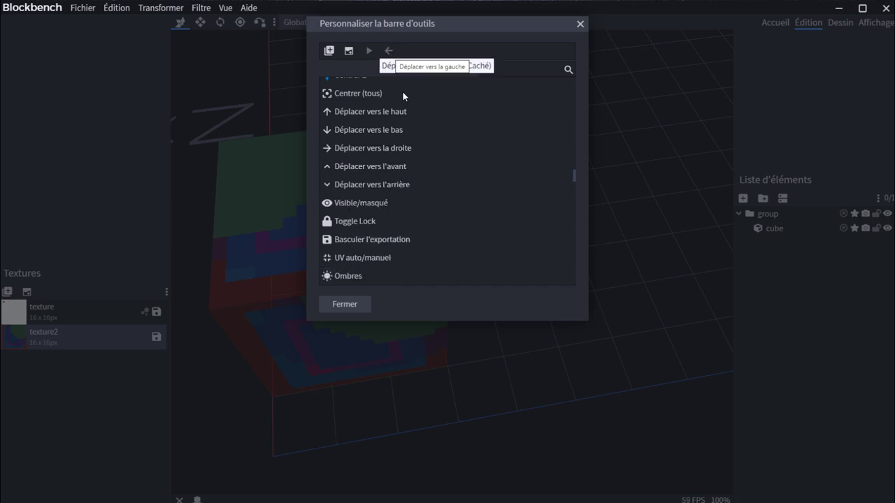
pyautogui.click(579, 25)
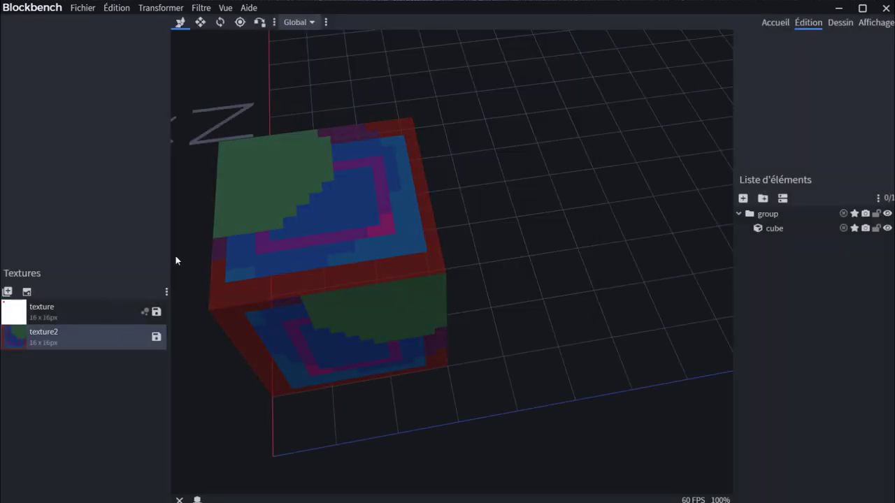
# - Remove the "Déplacer vers la gauche" action from the Textures toolbar
pyautogui.click(166, 292)
pyautogui.click(199, 312)
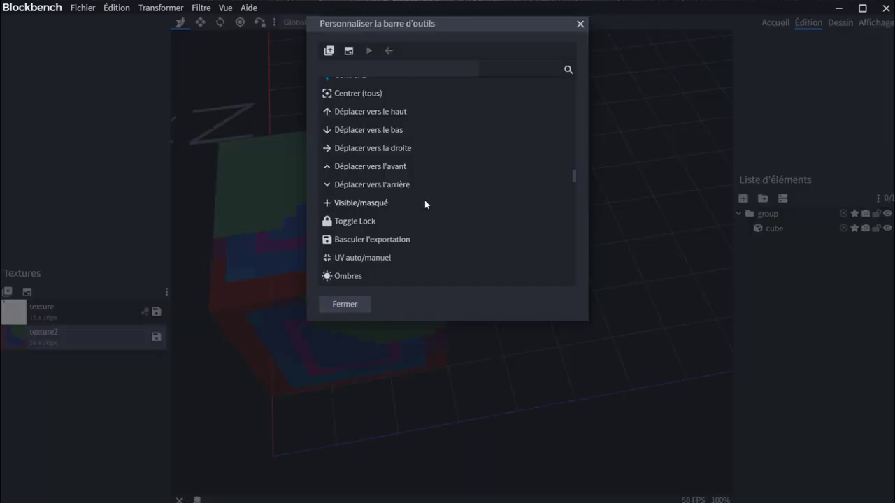
pyautogui.press('Escape')
pyautogui.click(166, 291)
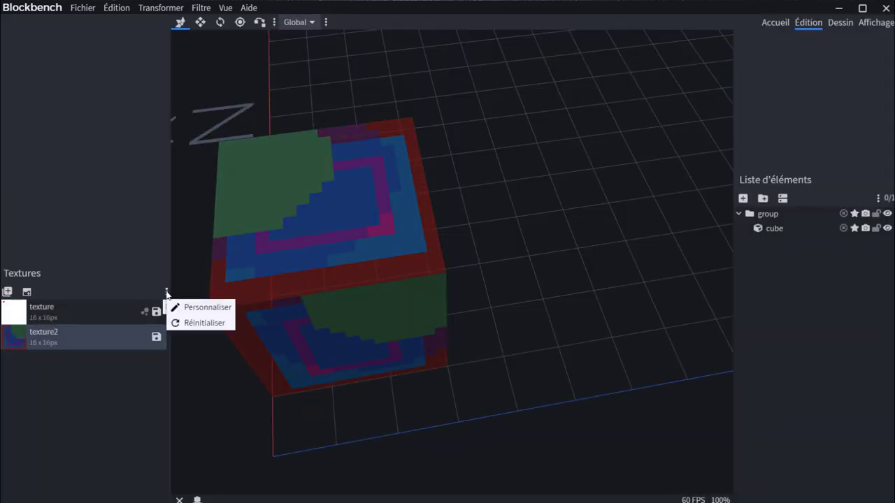
pyautogui.click(181, 308)
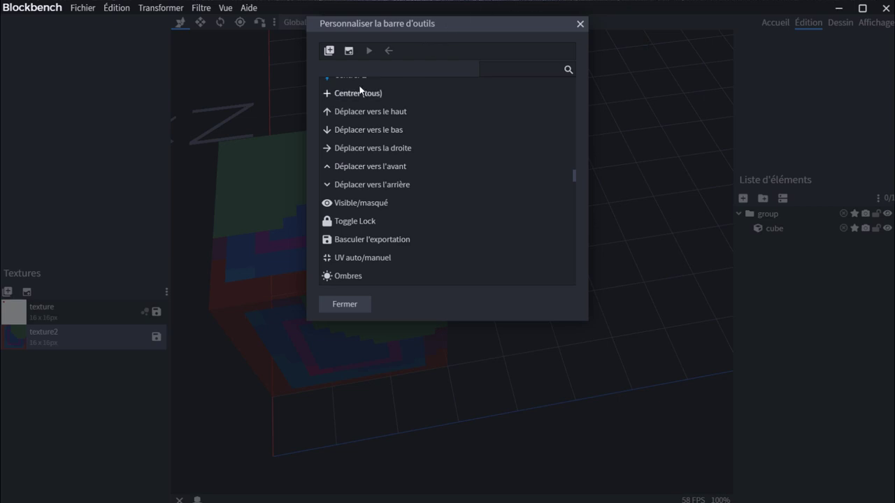
pyautogui.moveTo(391, 51); pyautogui.dragTo(442, 129)
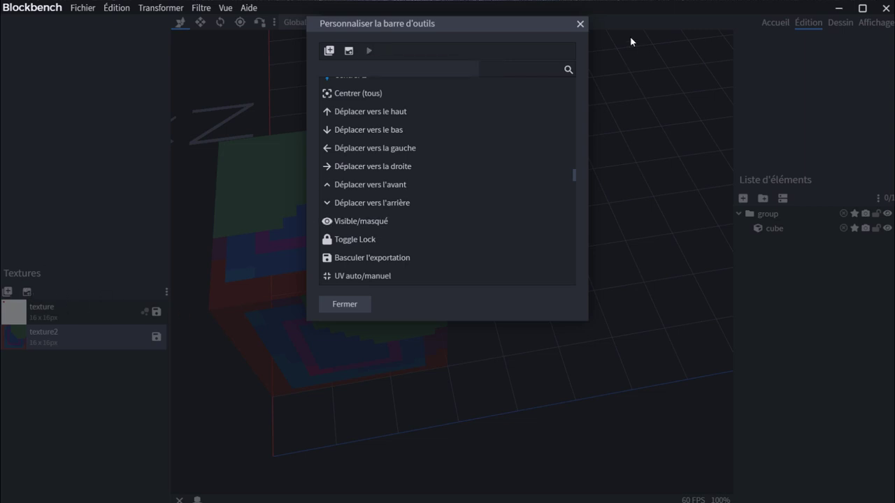
pyautogui.click(580, 25)
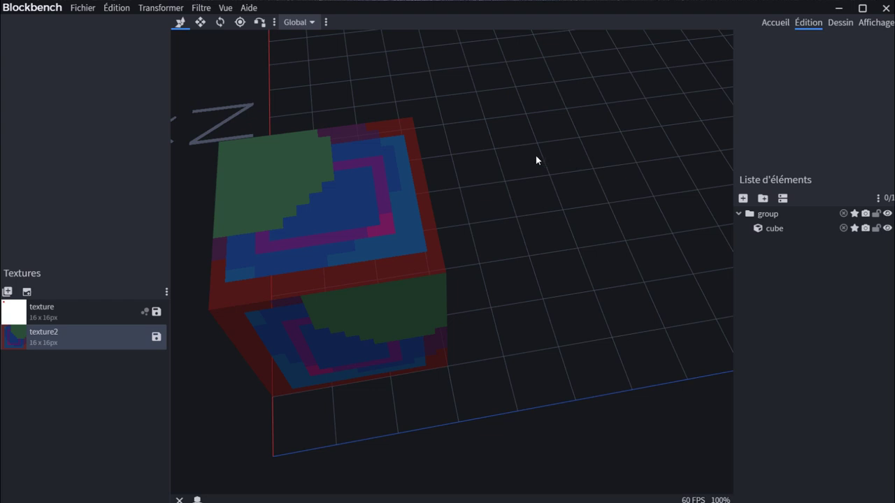
# - Take a screenshot of the model and save it to the desktop as a PNG image named test
pyautogui.rightClick(525, 135)
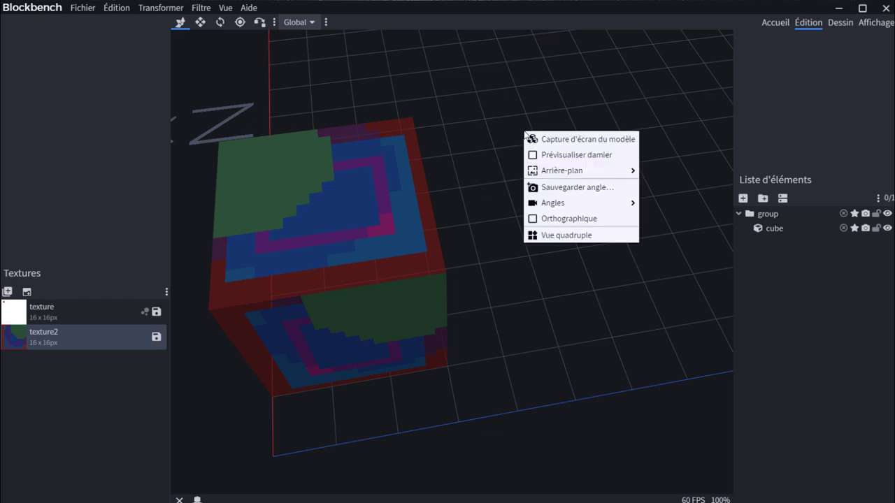
pyautogui.click(566, 140)
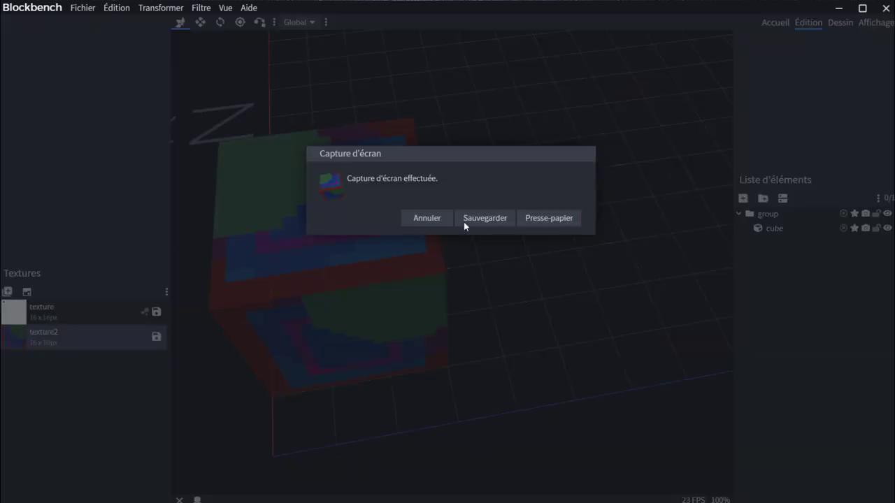
pyautogui.click(482, 220)
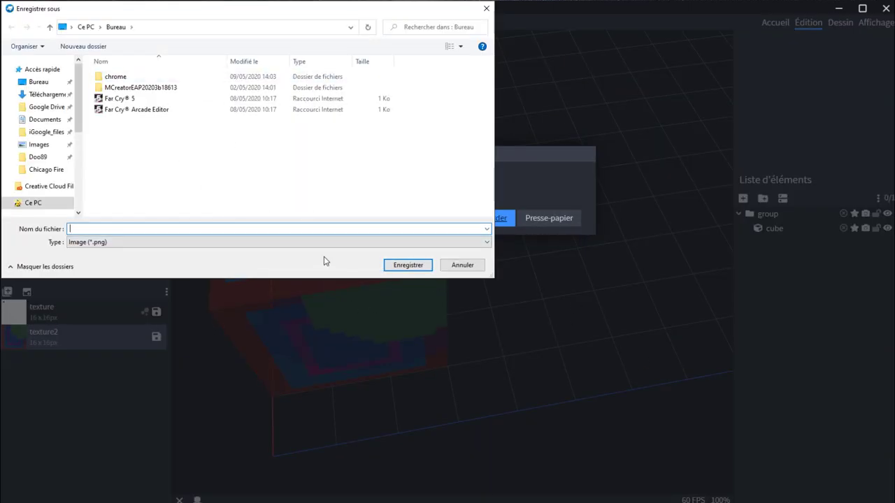
pyautogui.write('test')
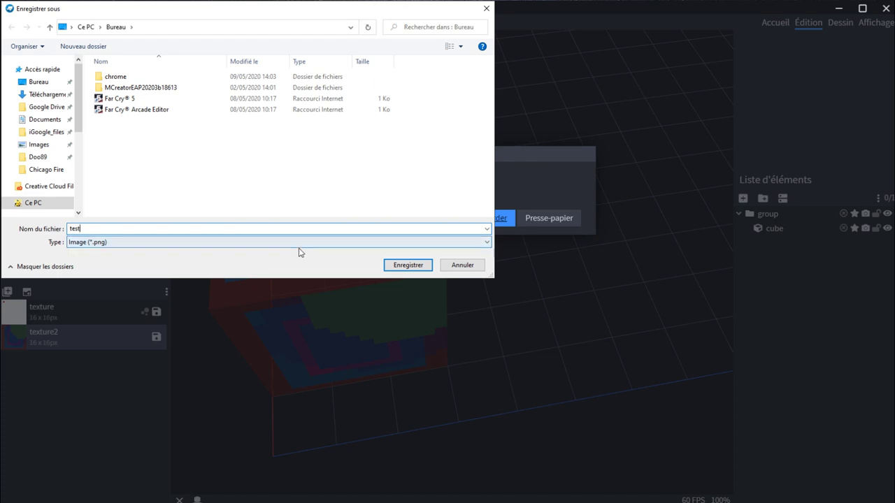
pyautogui.press('Return')
# - View the saved test.png in Paint and return to Blockbench
pyautogui.click(422, 248)
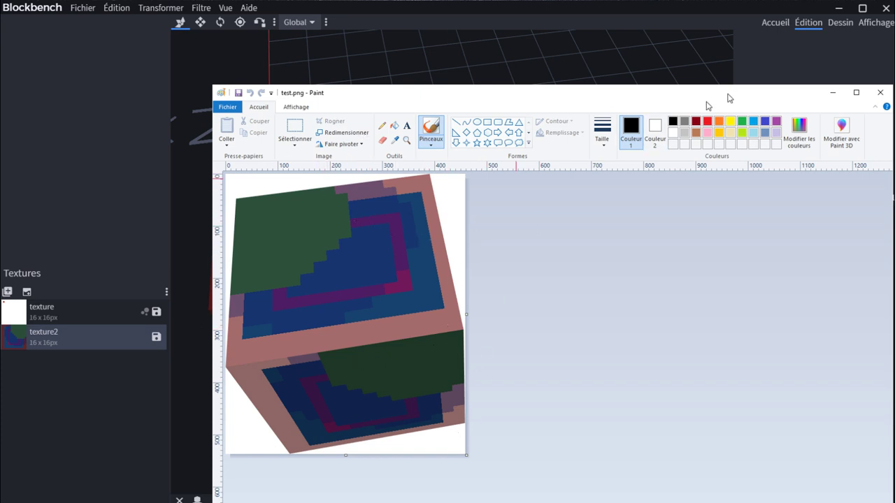
pyautogui.moveTo(730, 96); pyautogui.dragTo(700, 145)
pyautogui.click(689, 136)
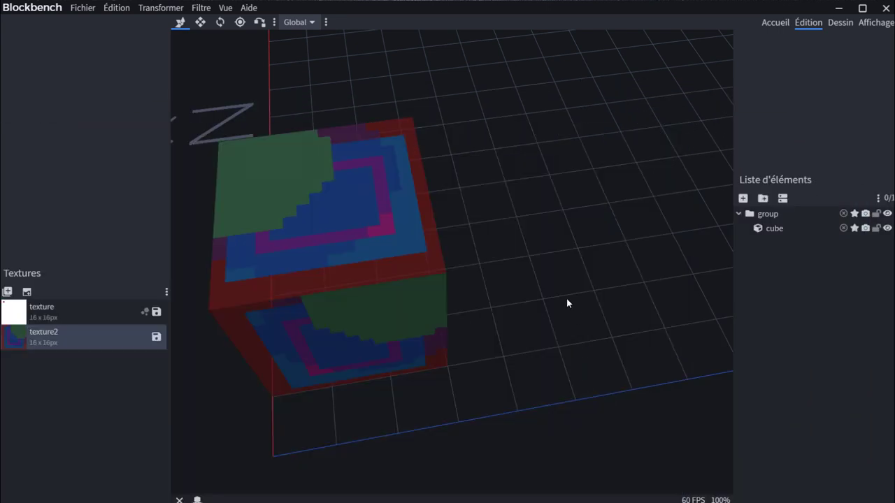
# - Turn on the checkerboard preview behind the model and turn it off again
pyautogui.rightClick(513, 142)
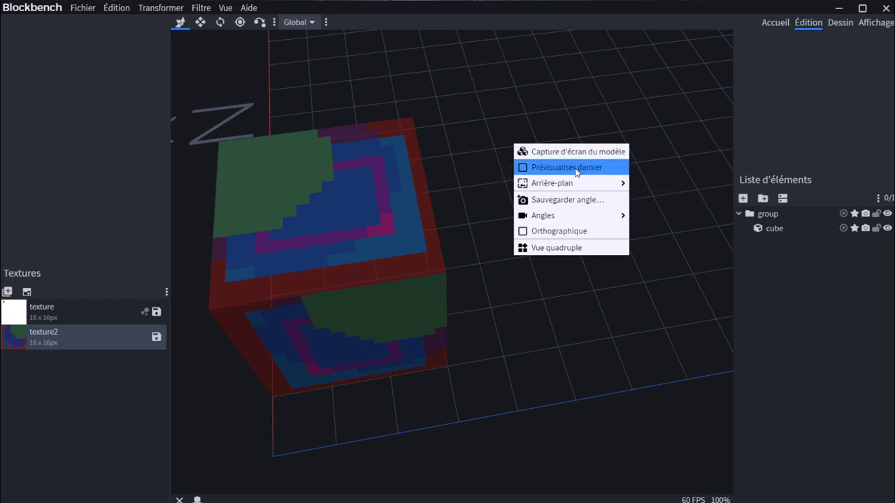
pyautogui.click(573, 170)
pyautogui.rightClick(575, 173)
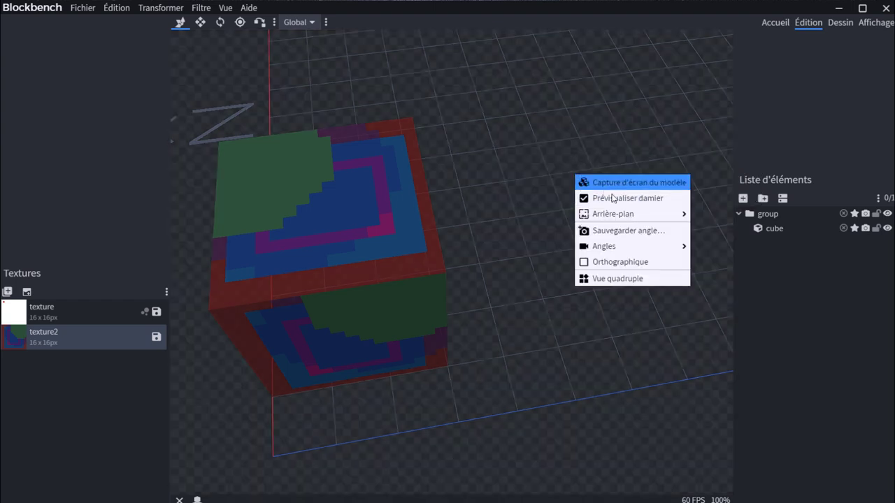
pyautogui.click(615, 195)
# - View the model in the quad view and maximise the perspective viewport again
pyautogui.rightClick(527, 185)
pyautogui.moveTo(598, 224)
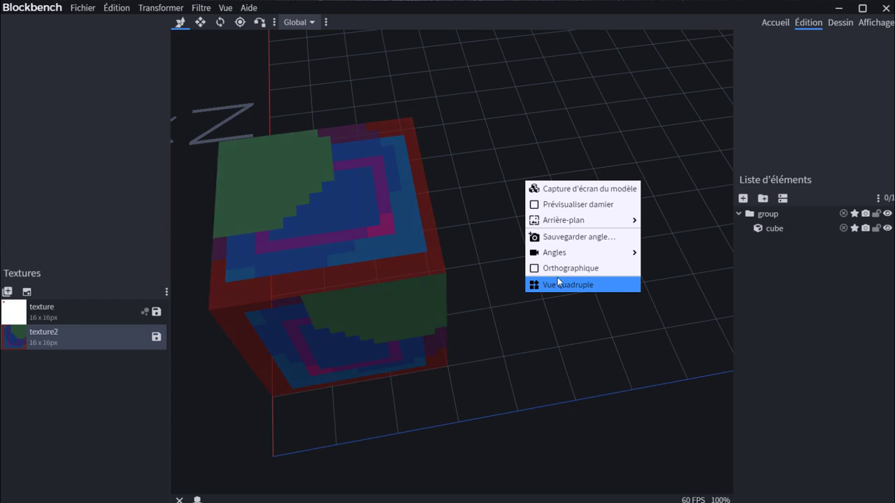
pyautogui.click(576, 288)
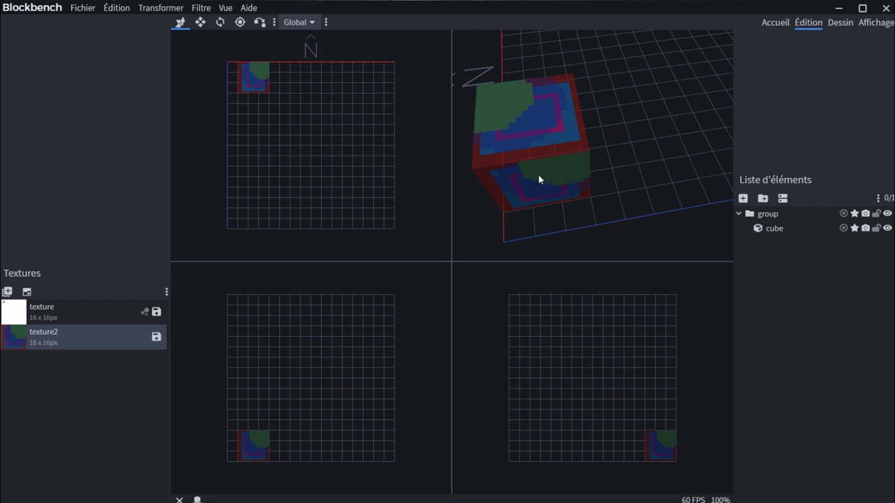
pyautogui.rightClick(635, 173)
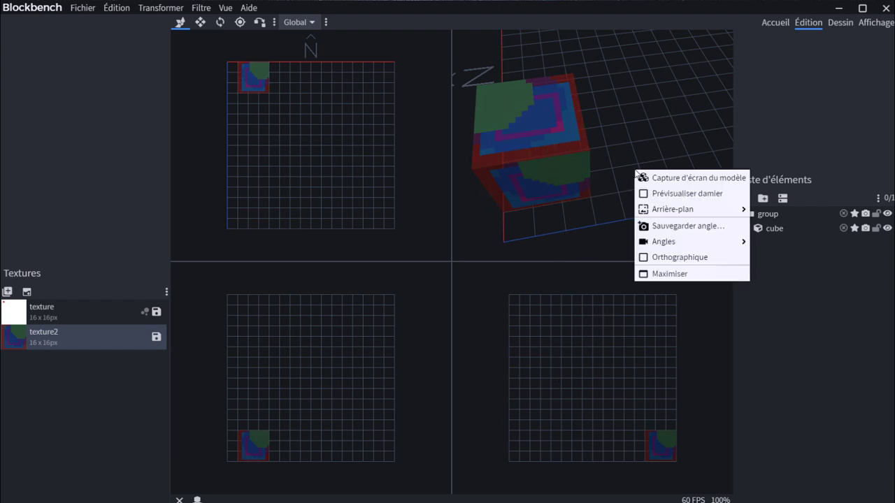
pyautogui.click(688, 273)
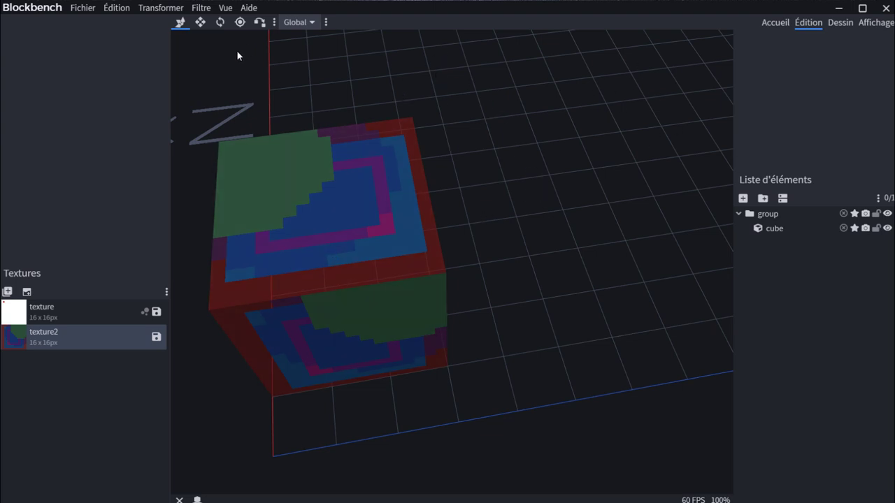
pyautogui.click(70, 9)
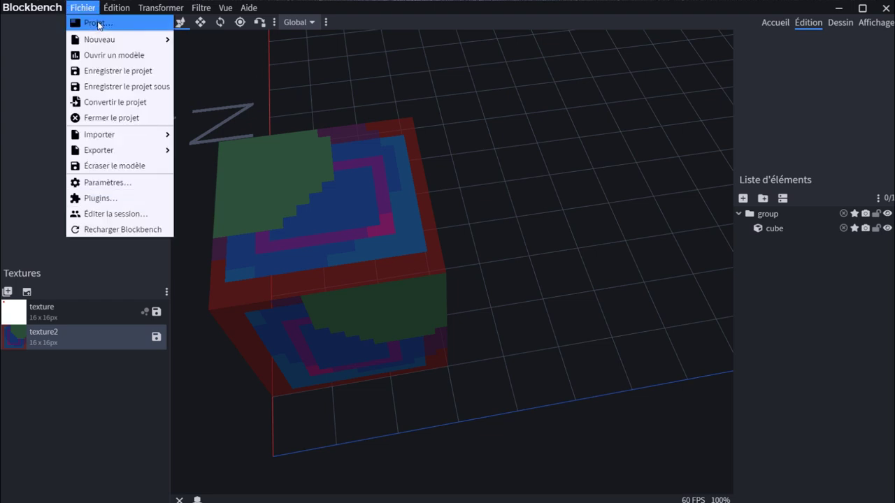
pyautogui.moveTo(114, 36)
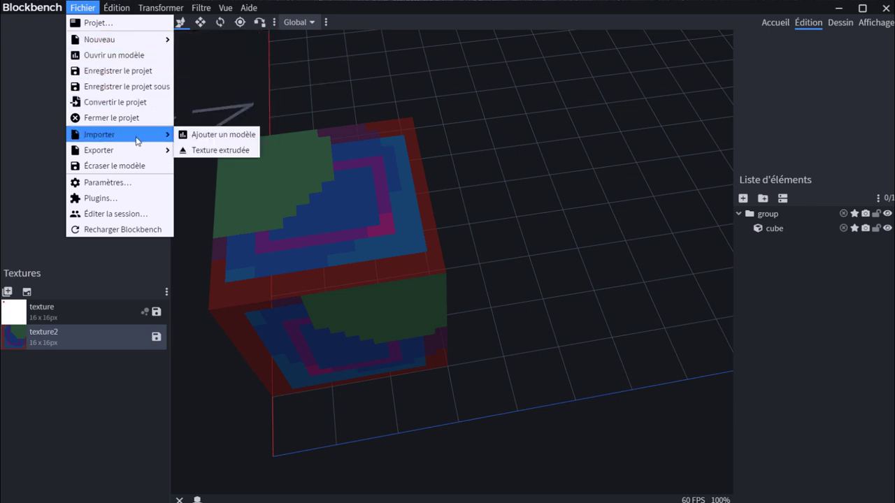
pyautogui.moveTo(137, 140)
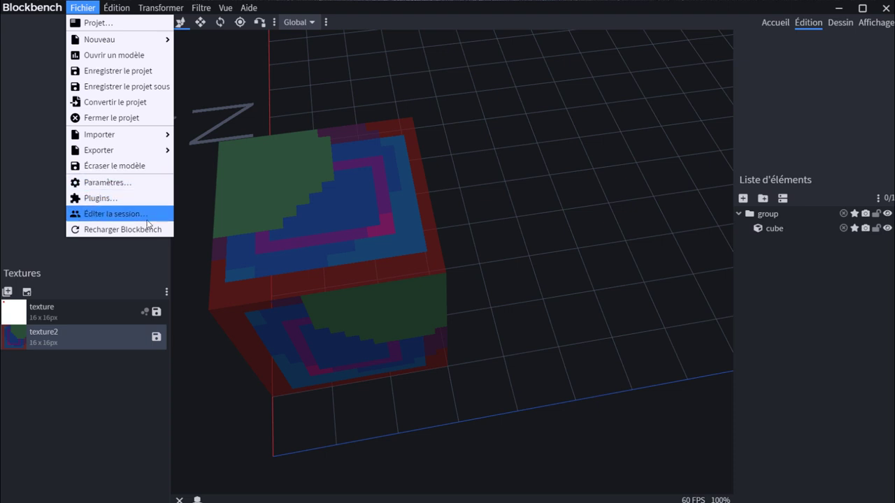
pyautogui.moveTo(115, 8)
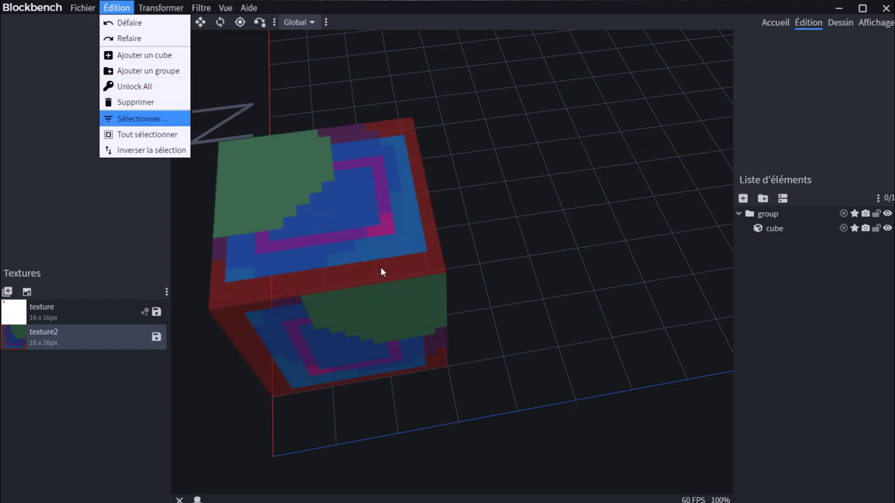
# - Delete the painted cube from the group
pyautogui.click(381, 272)
pyautogui.press('Delete')
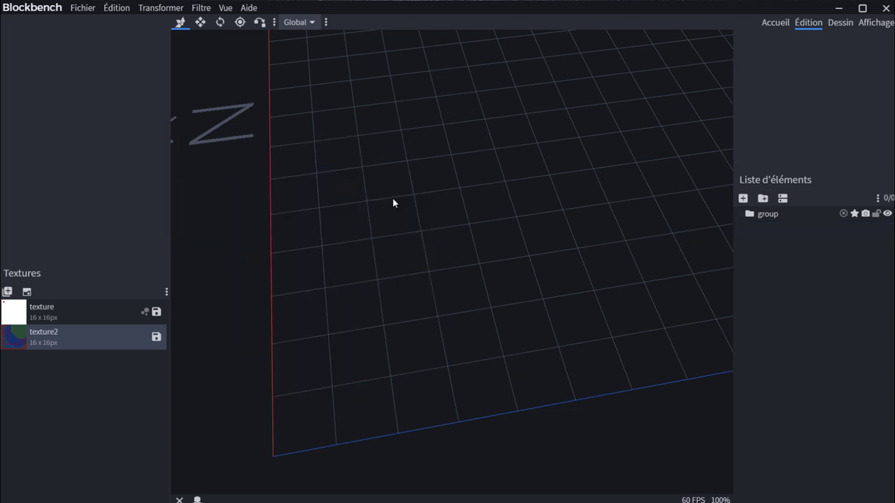
# - View the program's About information and the theme colour and font settings, and close the settings dialog
pyautogui.click(121, 8)
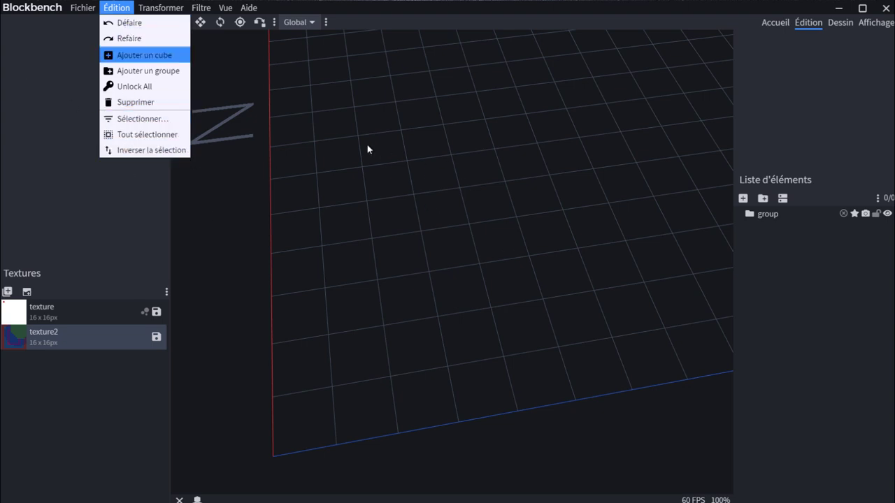
pyautogui.moveTo(164, 9)
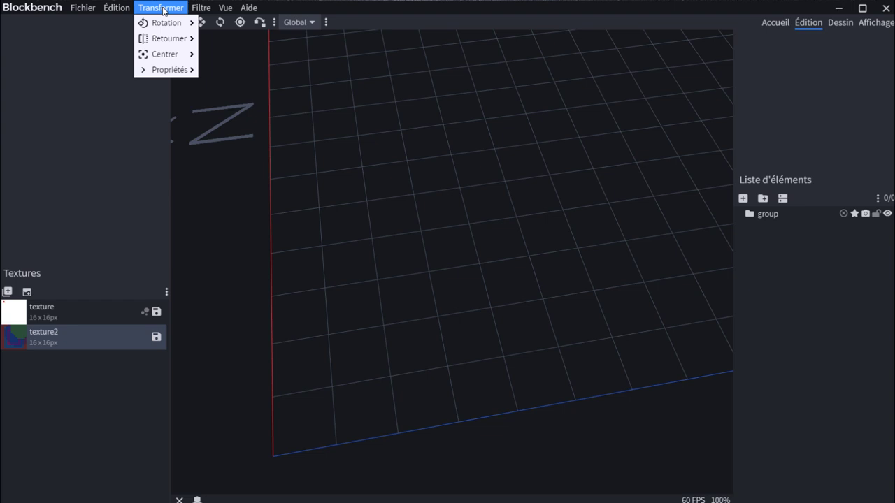
pyautogui.moveTo(181, 25)
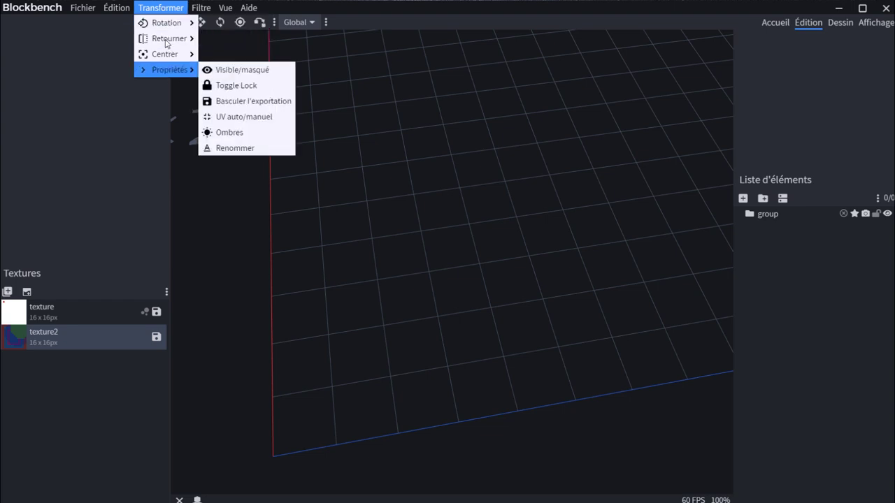
pyautogui.moveTo(209, 13)
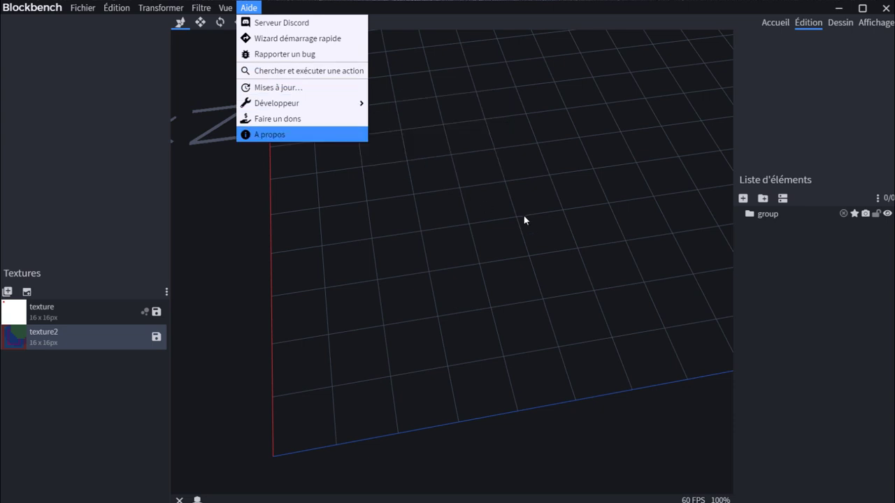
pyautogui.click(285, 137)
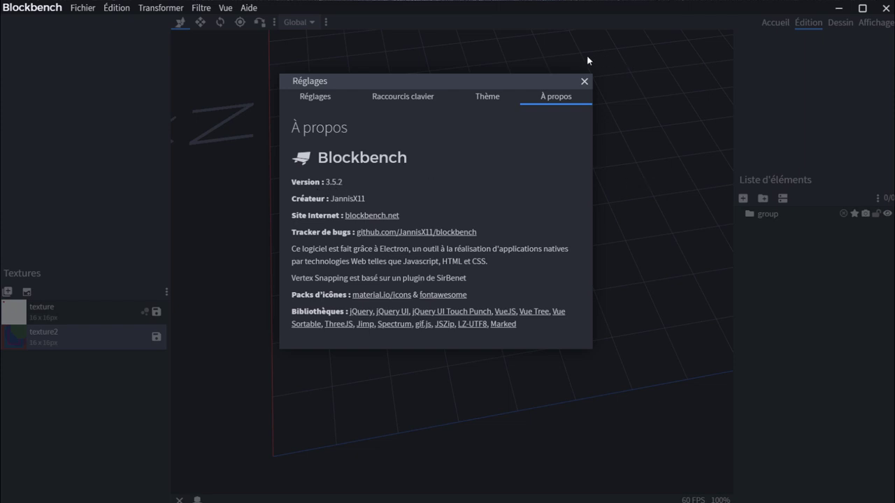
pyautogui.click(489, 96)
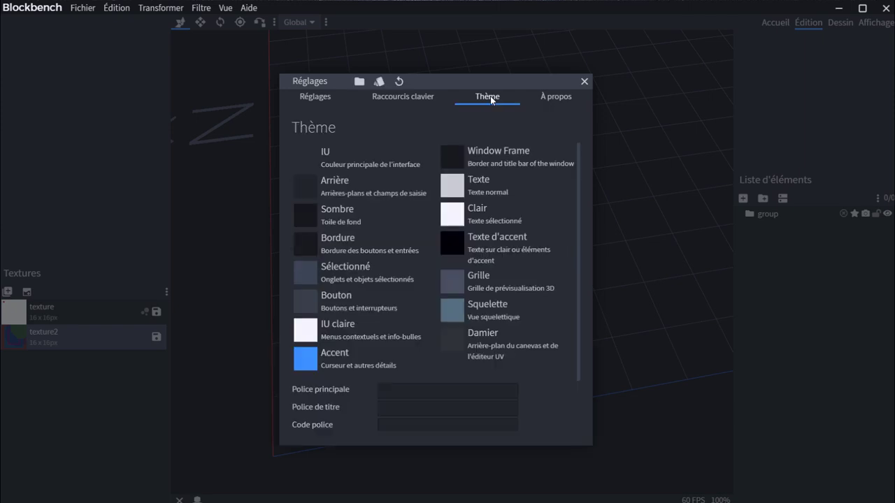
pyautogui.click(584, 81)
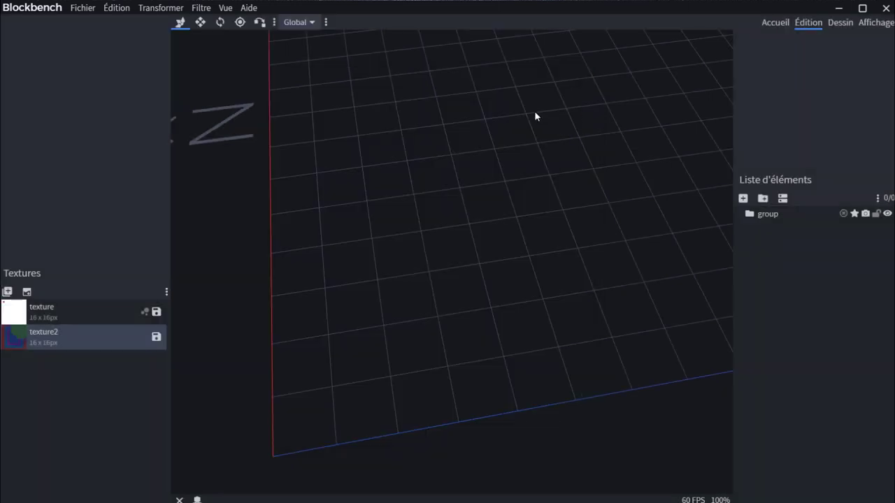